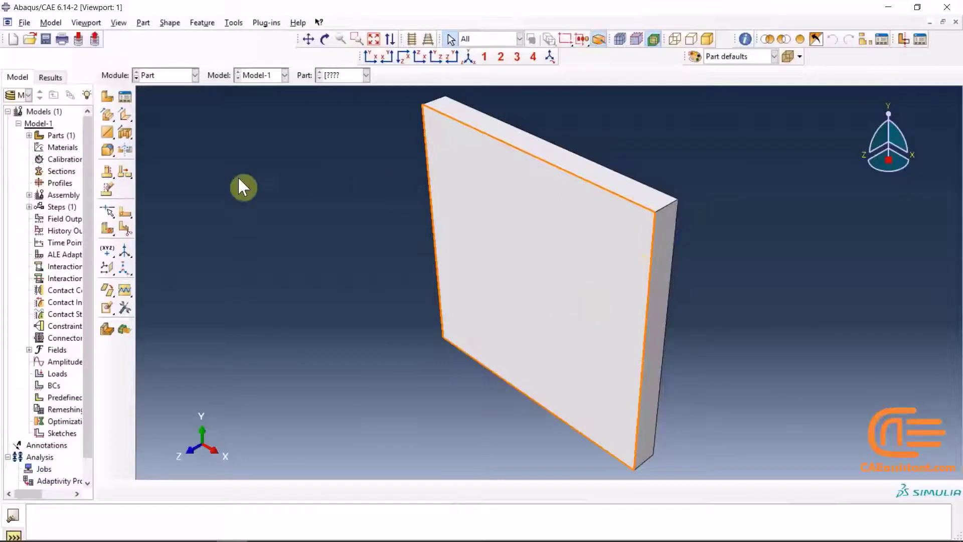
- Start a new 3D deformable solid extrusion part named Bullet
left_click(162, 76)
left_click(155, 88)
left_click(107, 96)
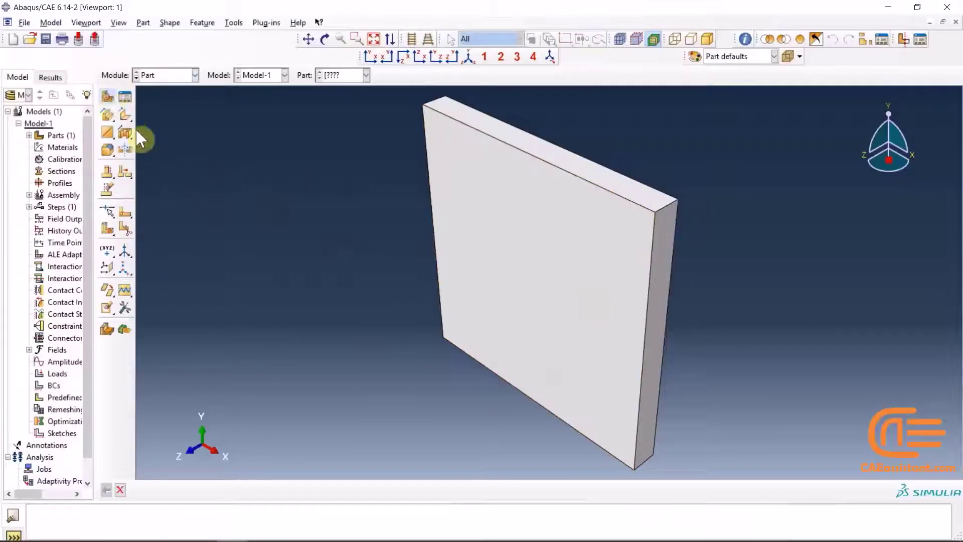
type("?????")
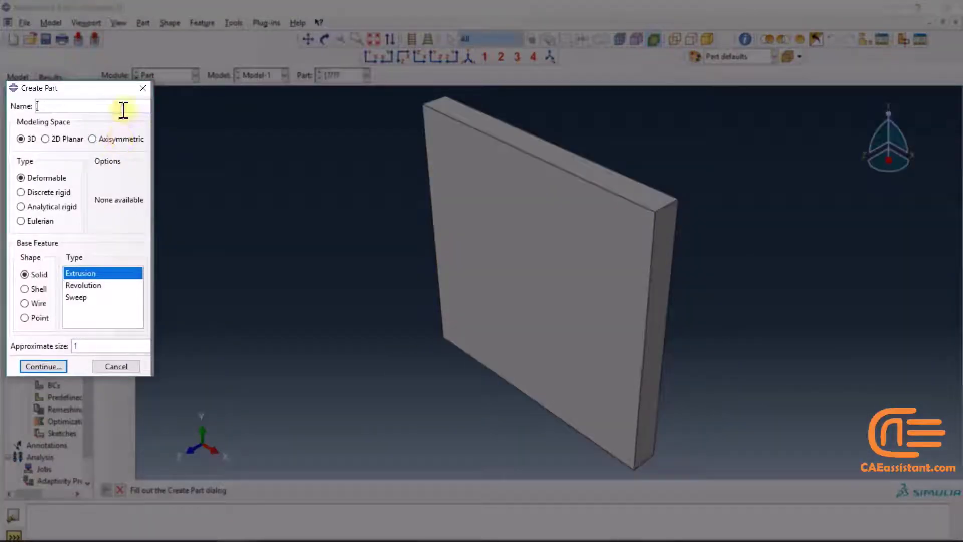
type("et")
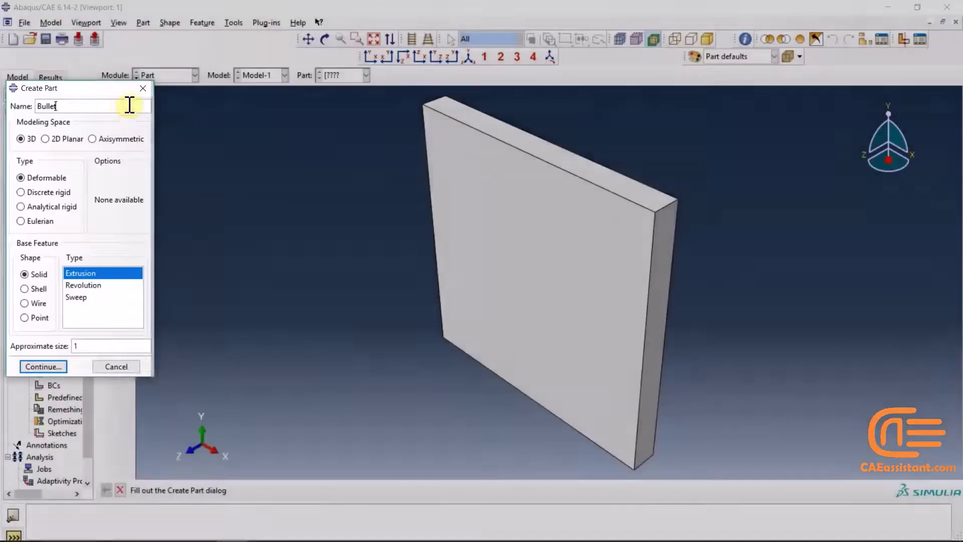
left_click(50, 366)
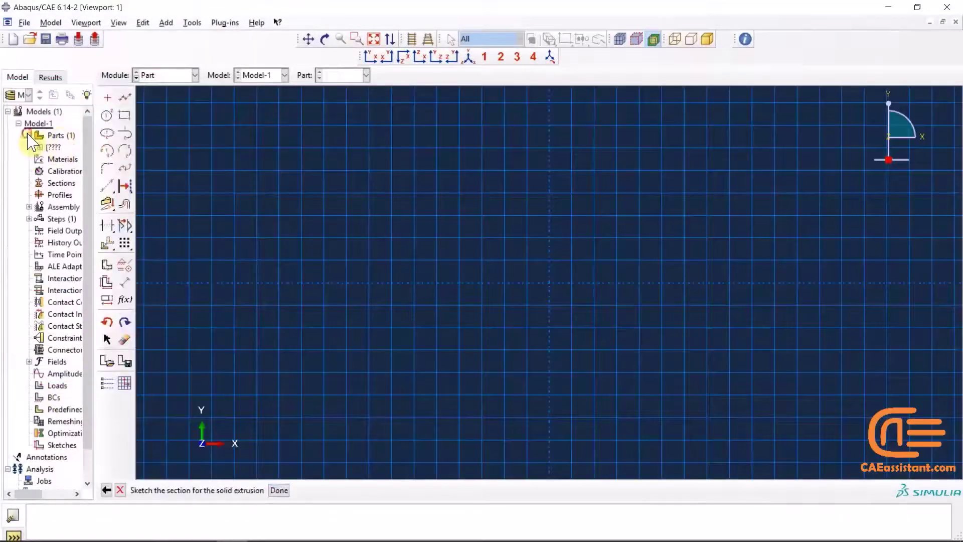
left_click(349, 214)
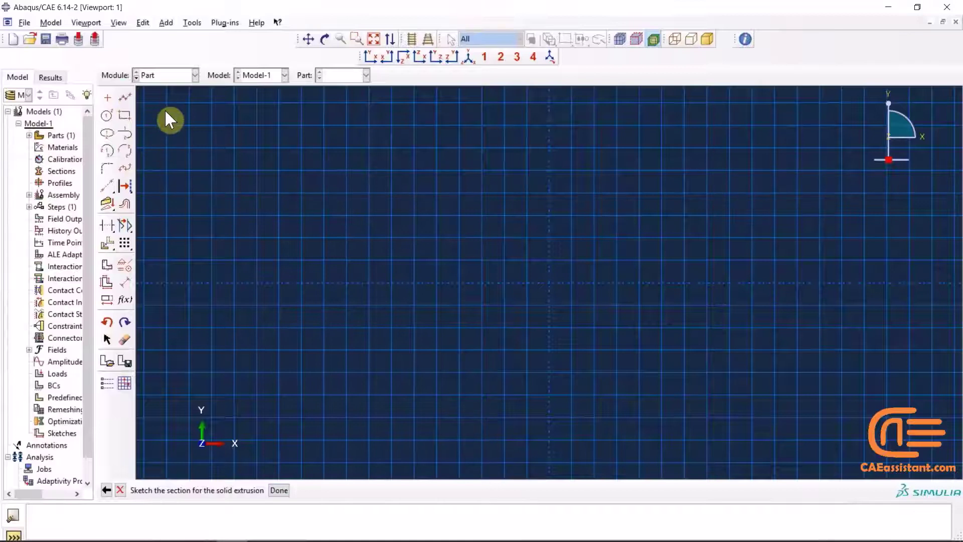
left_click(125, 97)
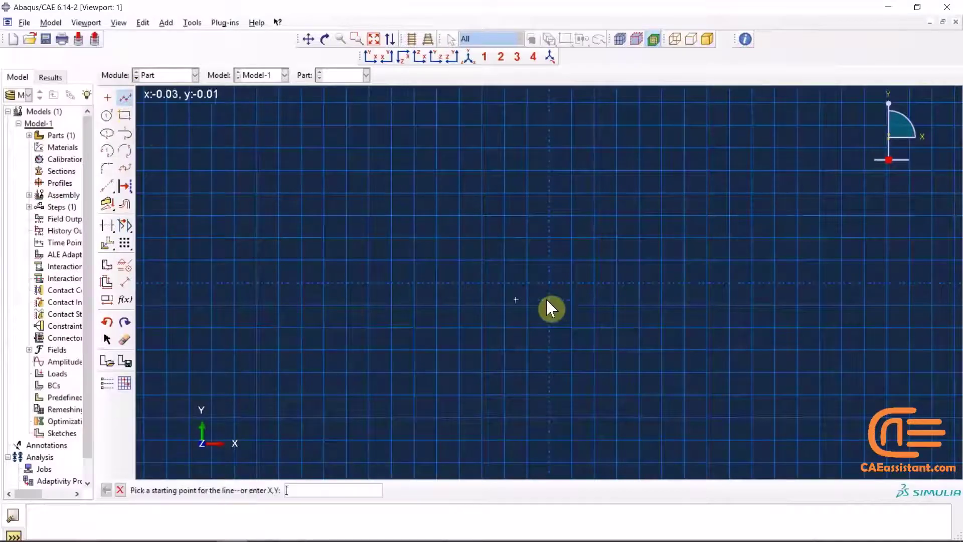
left_click(549, 282)
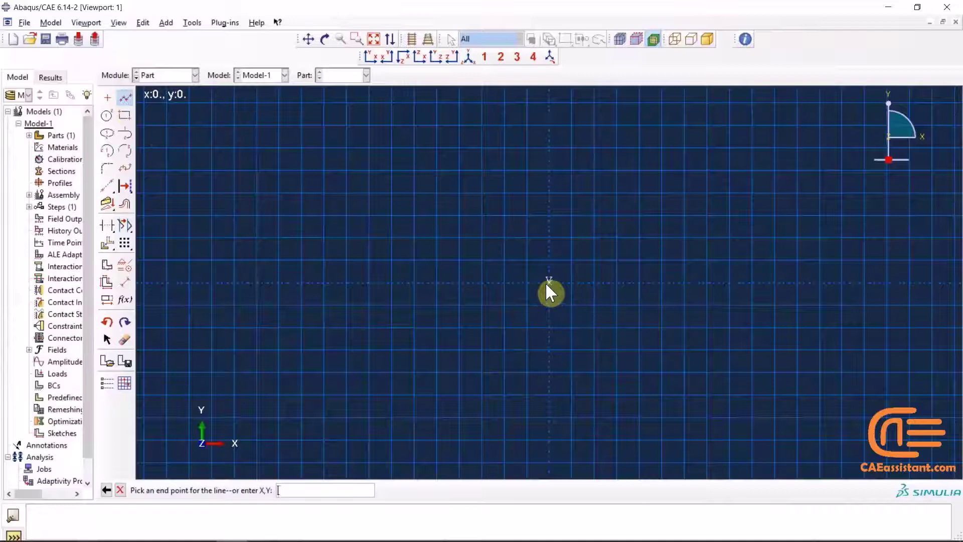
type("-0.01,0")
key("Return")
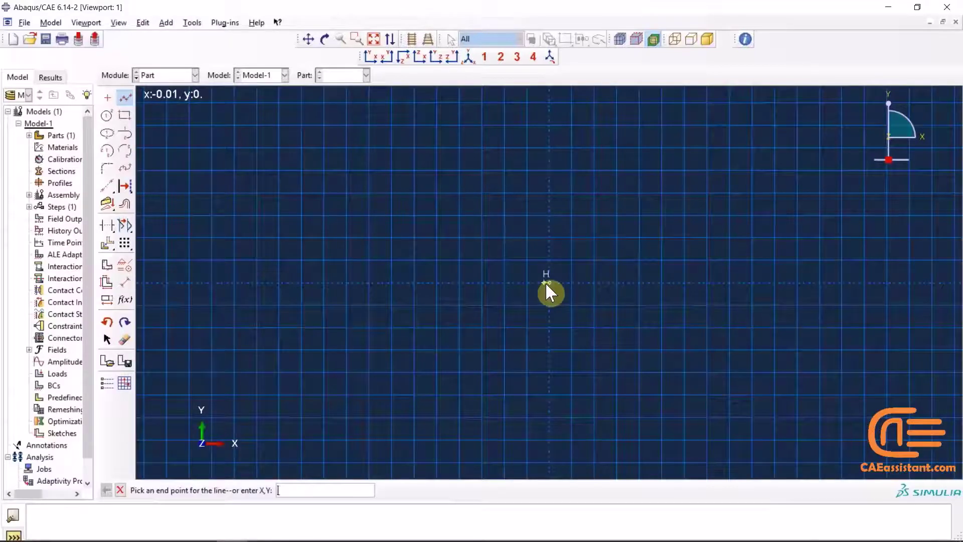
key("Escape")
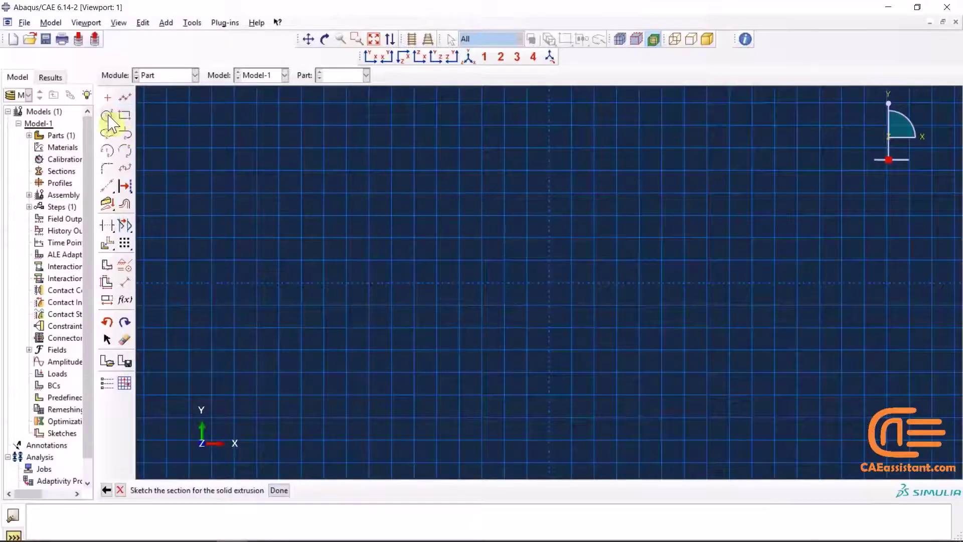
- Sketch two perpendicular lines from the origin, one horizontal to (-0.01, 0) and one vertical about 0.01 upward
left_click(125, 97)
left_click(552, 283)
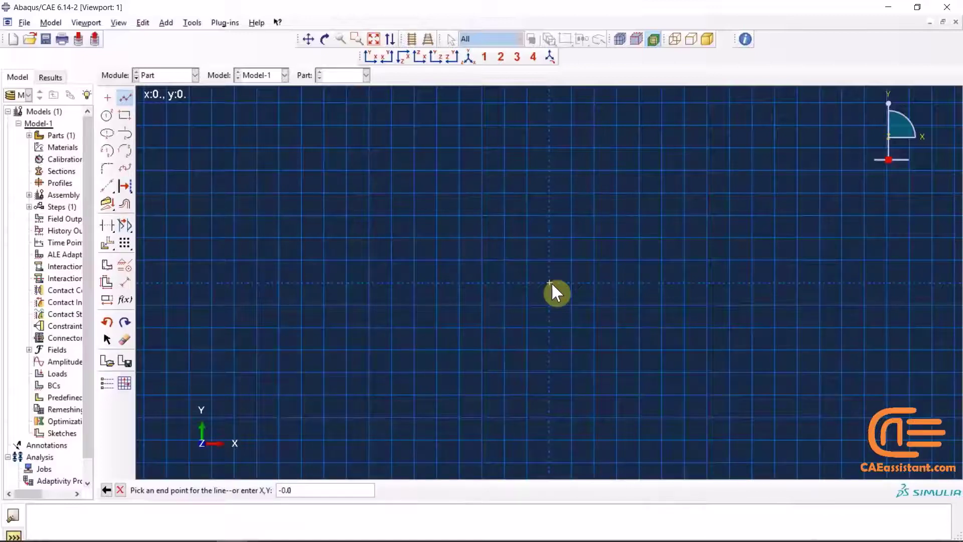
key("BackSpace")
key("BackSpace")
key("BackSpace")
key("BackSpace")
left_click(125, 97)
left_click(125, 97)
scroll(532, 284, "down", 5)
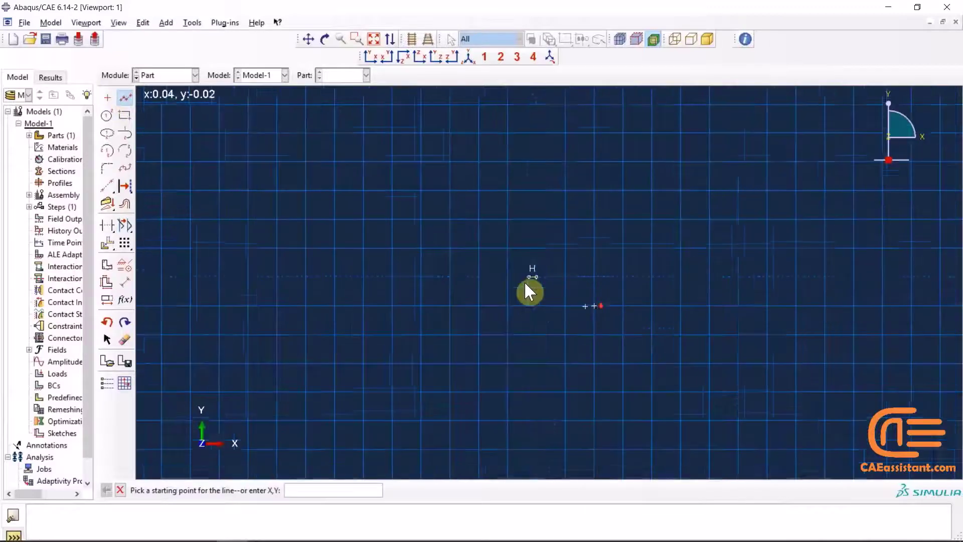
left_click(564, 262)
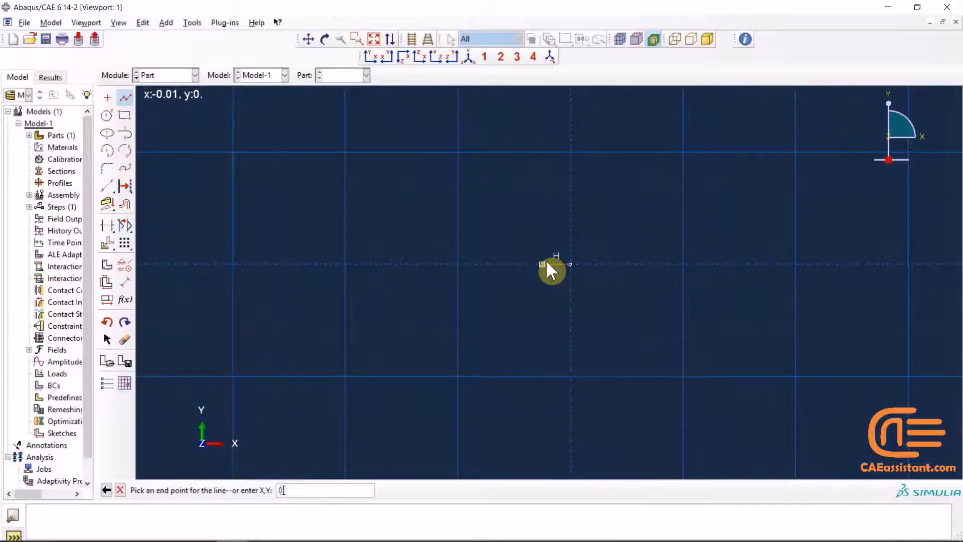
key("Return")
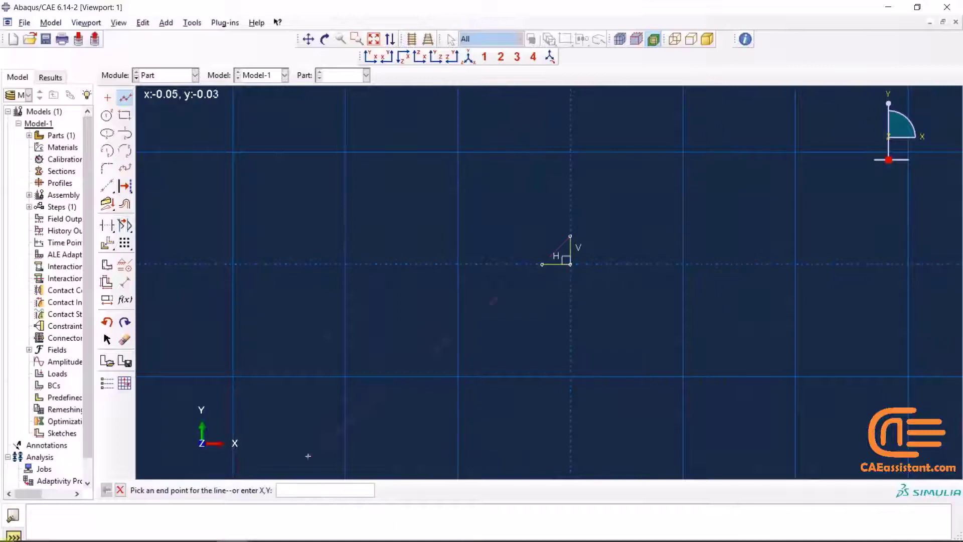
- Close the profile with a quarter arc centered at the origin and extrude the section as a blind solid
left_click(124, 97)
left_click(107, 151)
left_click(571, 263)
left_click(542, 265)
left_click(570, 236)
left_click(111, 148)
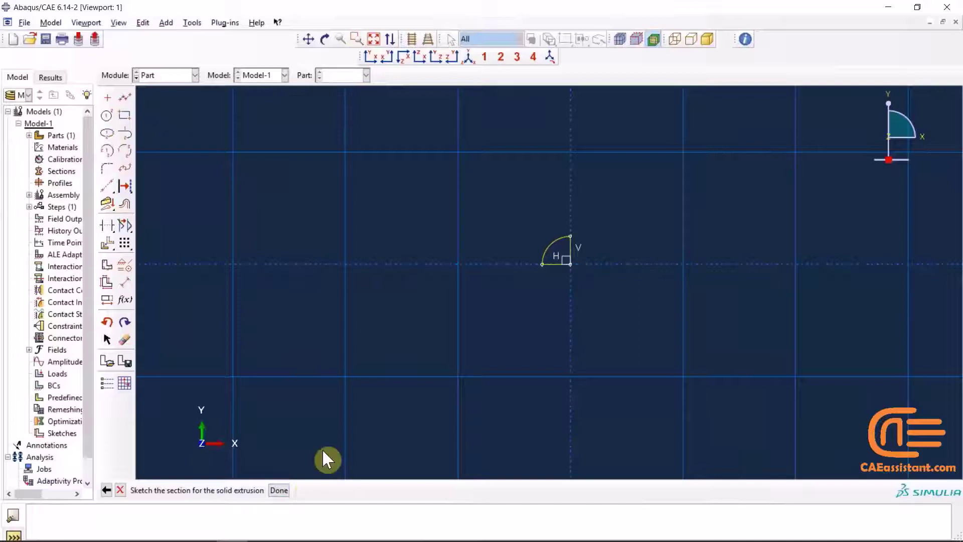
left_click(279, 490)
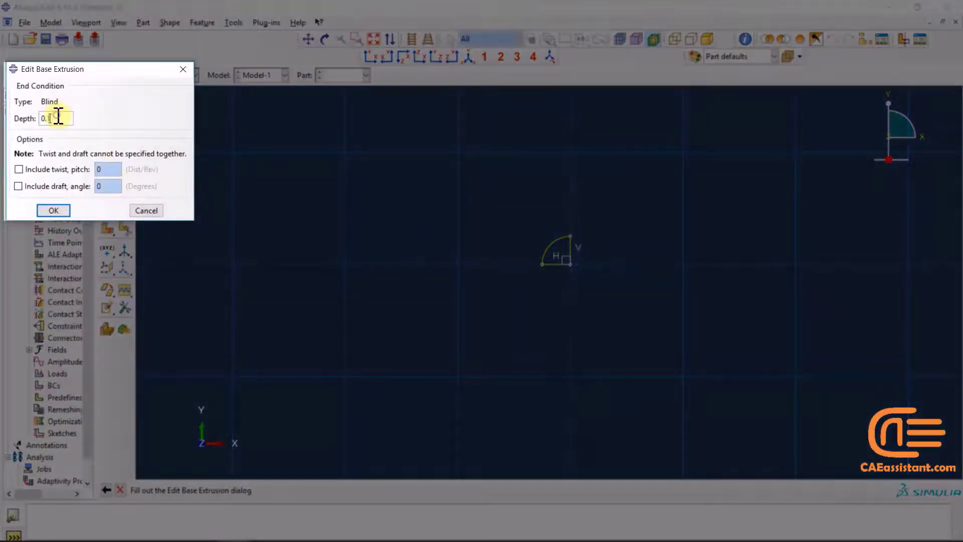
key("Return")
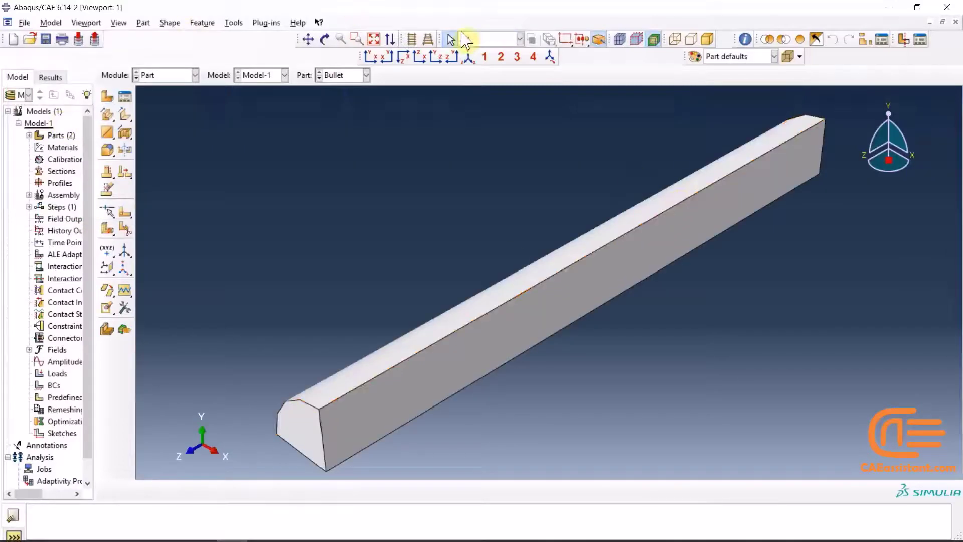
- Rename the original plate part, currently named with question marks, to Plate
left_click(125, 97)
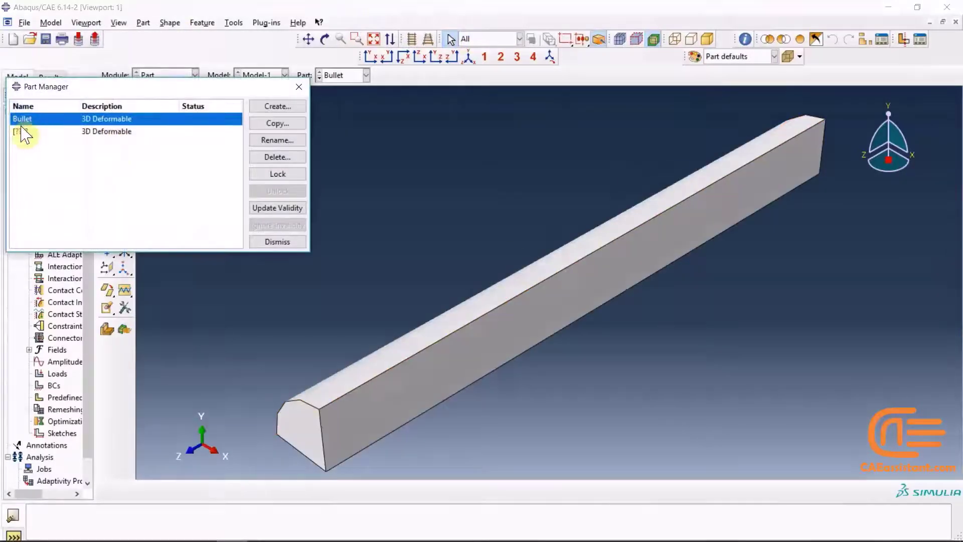
left_click(23, 131)
left_click(278, 140)
type("Plate")
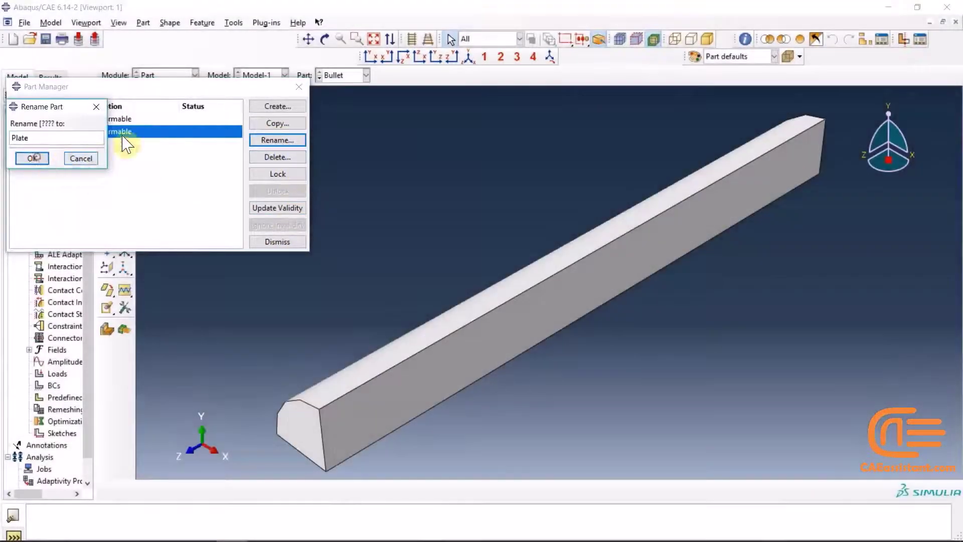
key("Return")
left_click(299, 87)
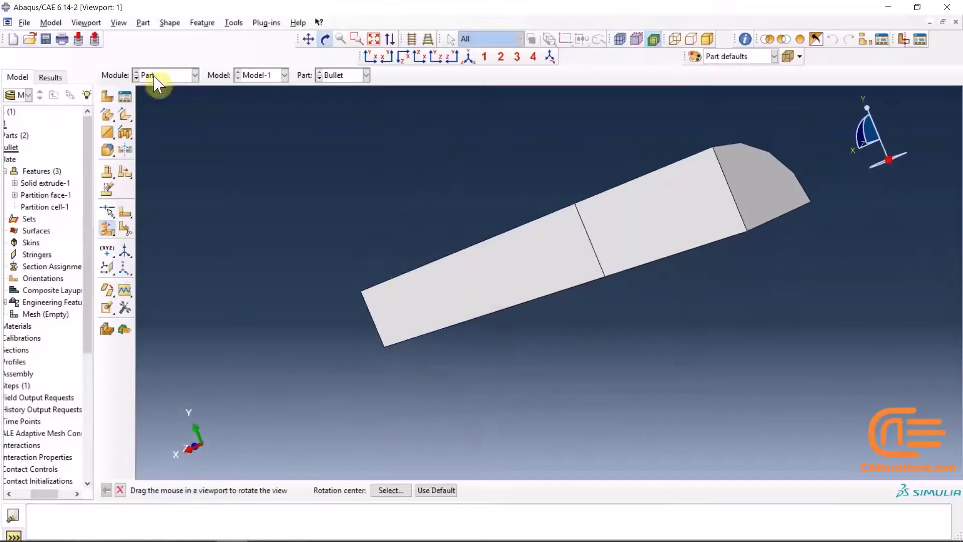
- Switch to the Property module with the Bullet part active
left_click(162, 76)
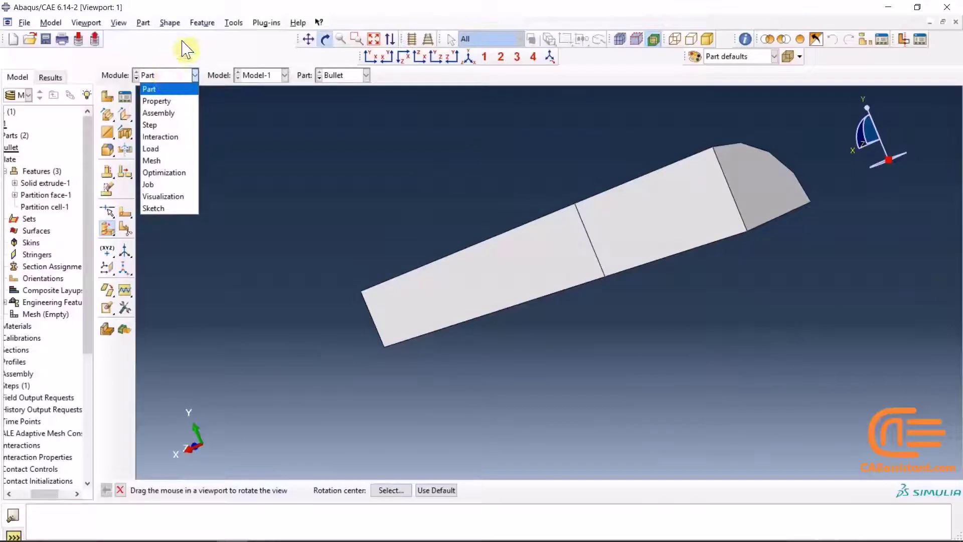
left_click(471, 66)
left_click(470, 59)
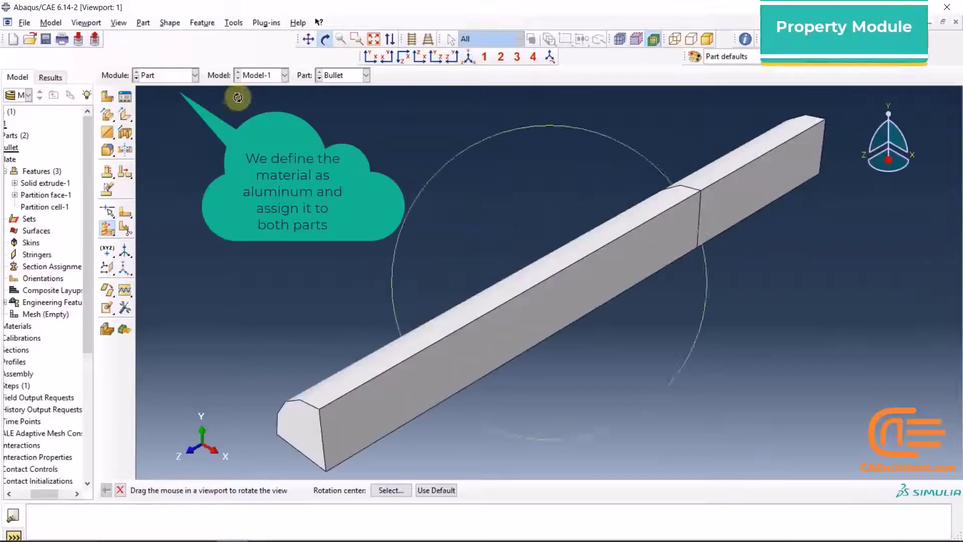
left_click(165, 75)
left_click(160, 104)
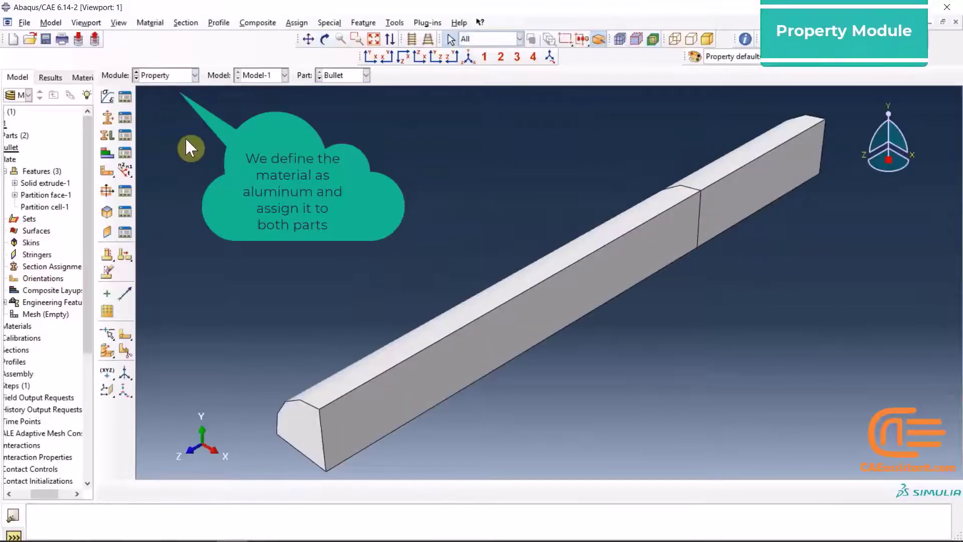
- Create a material named Aluminuim with a uniform mass density of 2700
left_click(107, 96)
type("Alum")
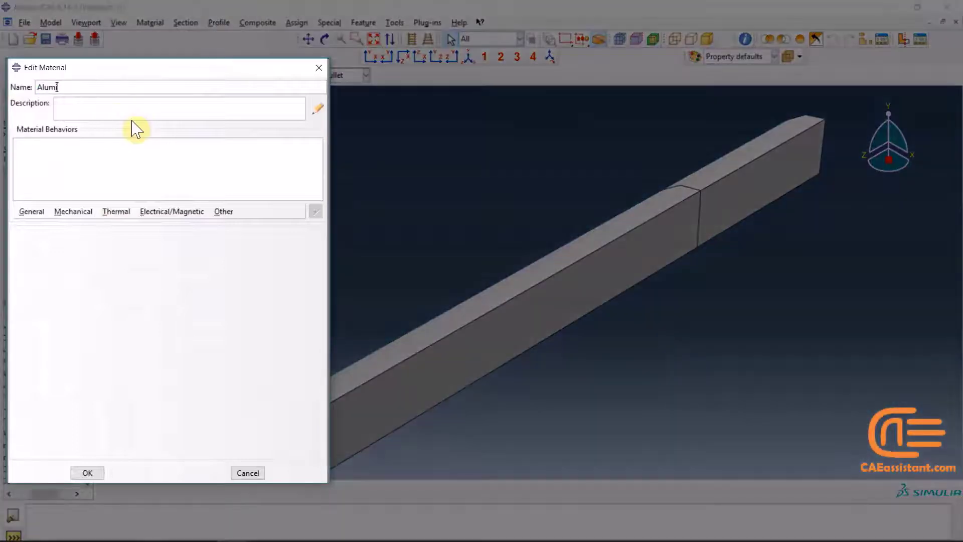
left_click(31, 211)
left_click(36, 222)
left_click(68, 334)
type("2700")
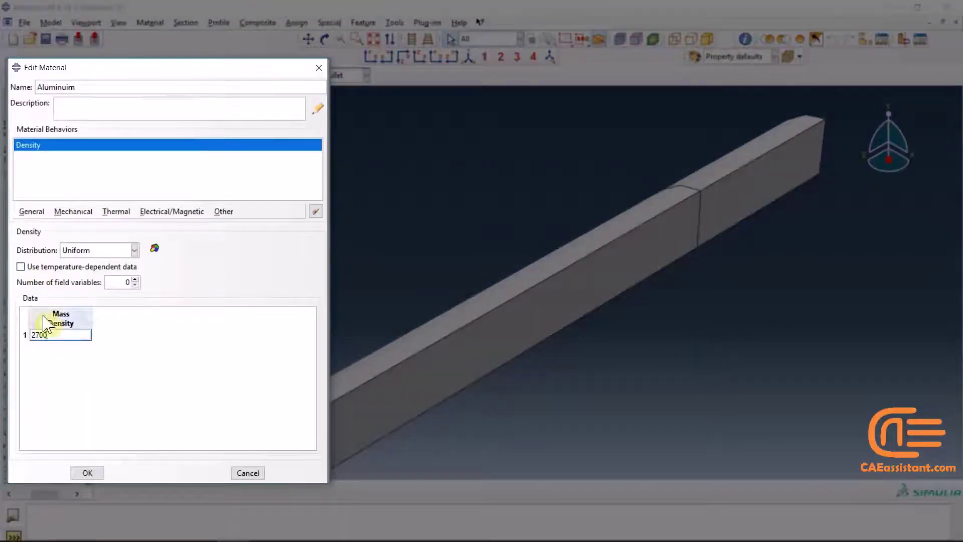
- Add isotropic elastic behavior to the material with its Young's modulus and a Poisson's ratio of 0.33
left_click(73, 211)
mouse_move(191, 226)
left_click(228, 225)
left_click(58, 384)
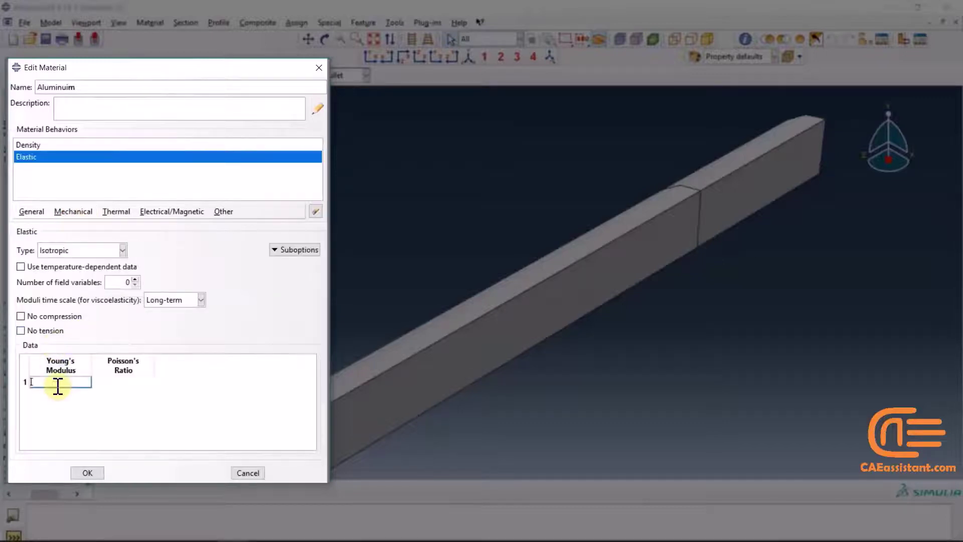
left_click(125, 385)
type("0.33")
- Add plastic behavior with Johnson-Cook hardening, setting A to 3.241e8 and B to 1.38e8
left_click(73, 211)
mouse_move(193, 237)
left_click(241, 239)
left_click(83, 250)
left_click(75, 285)
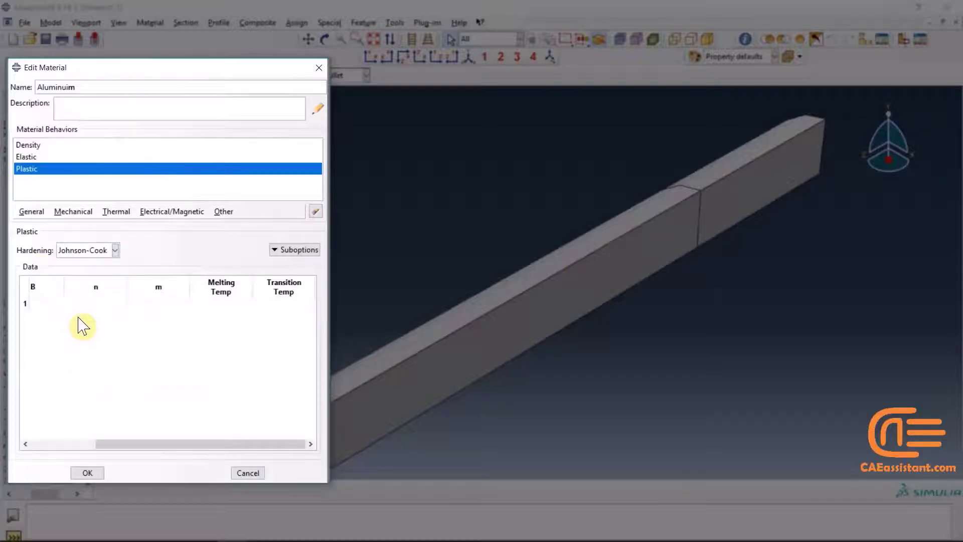
left_click_drag(144, 444, 79, 445)
left_click(63, 304)
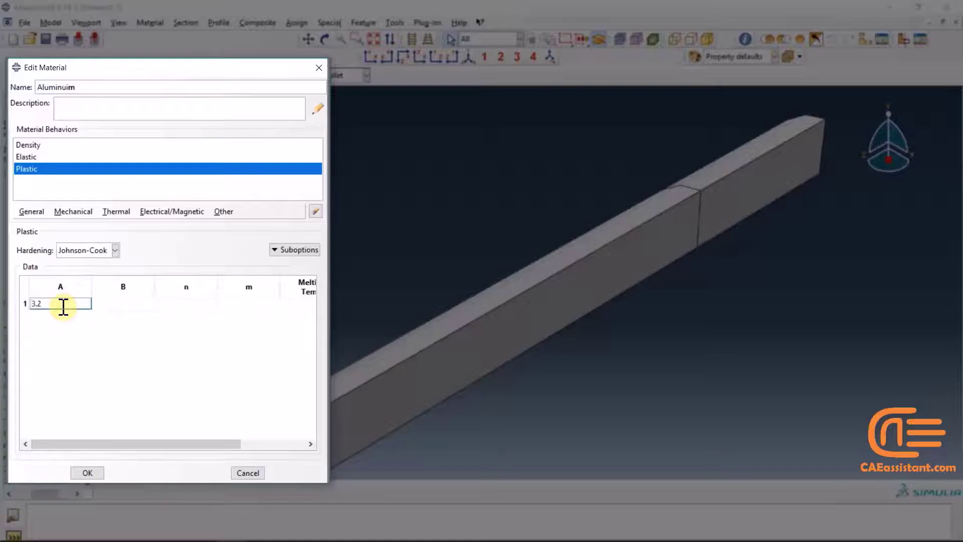
left_click(116, 304)
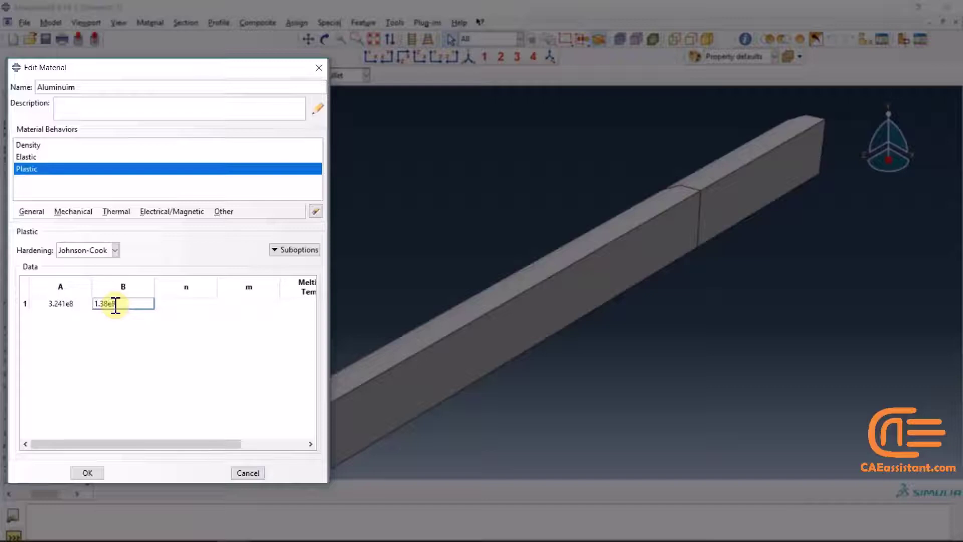
- Set Johnson-Cook n to 0.42 and m, melting temperature and transition temperature to 0, and save the material
left_click(190, 304)
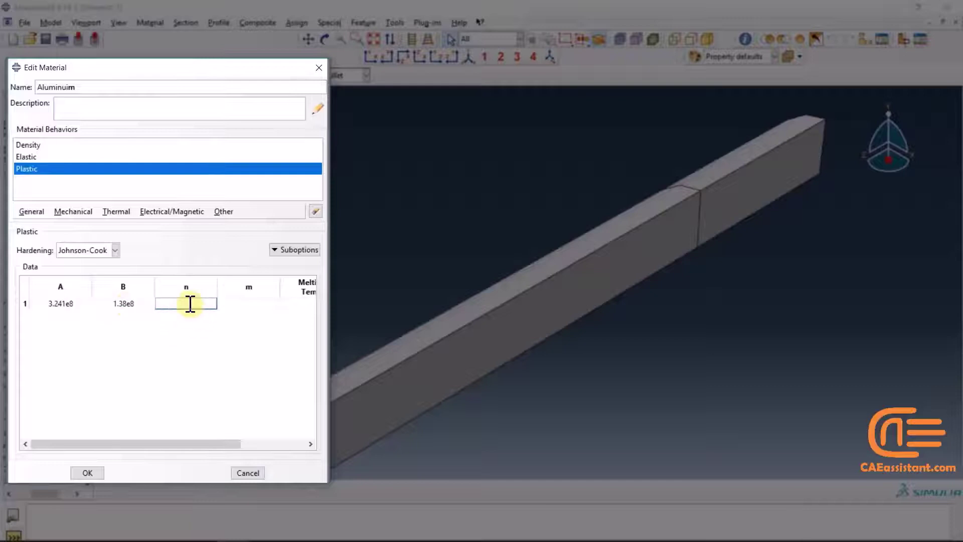
left_click_drag(189, 444, 295, 458)
left_click(173, 303)
type("0")
key("Tab")
type("0")
key("Tab")
type("0")
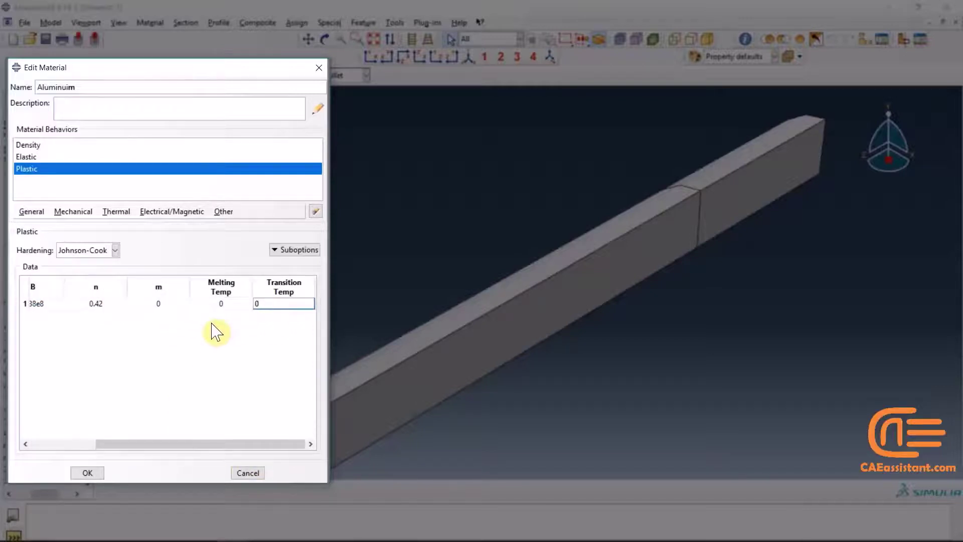
key("XF86MonBrightnessUp")
left_click(87, 472)
- Create a homogeneous solid section
left_click(107, 118)
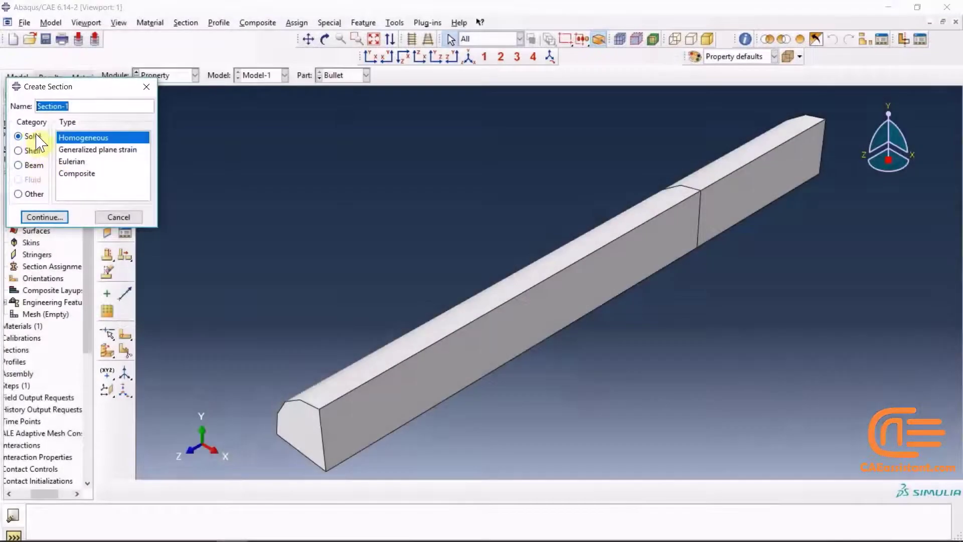
left_click(63, 213)
left_click(55, 200)
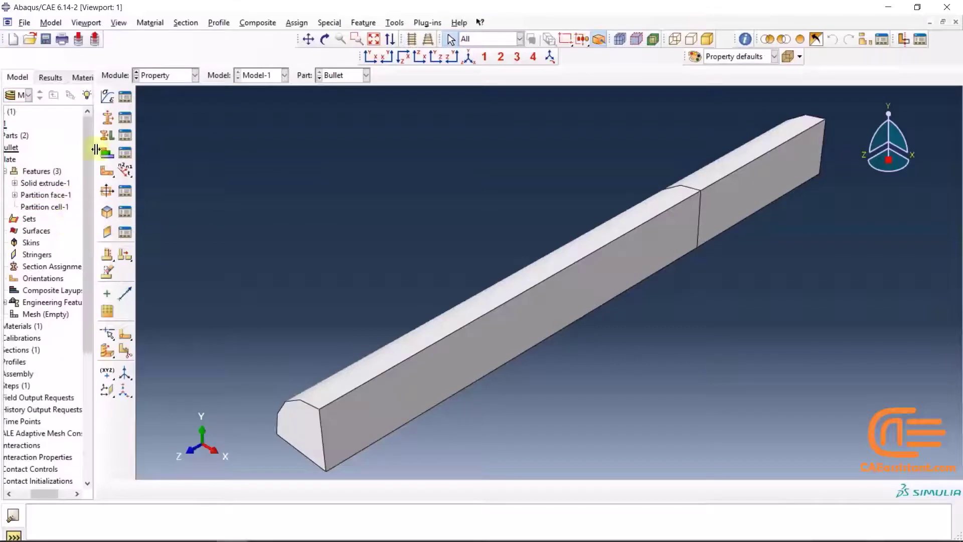
- Assign the solid section to the entire Bullet part, including both of its cells
left_click(107, 135)
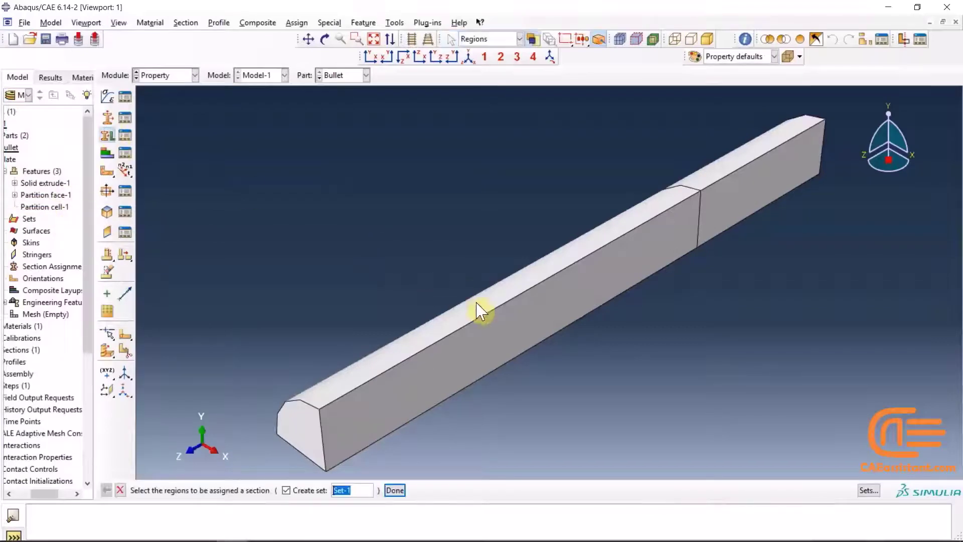
left_click_drag(582, 260, 416, 451)
left_click(395, 490)
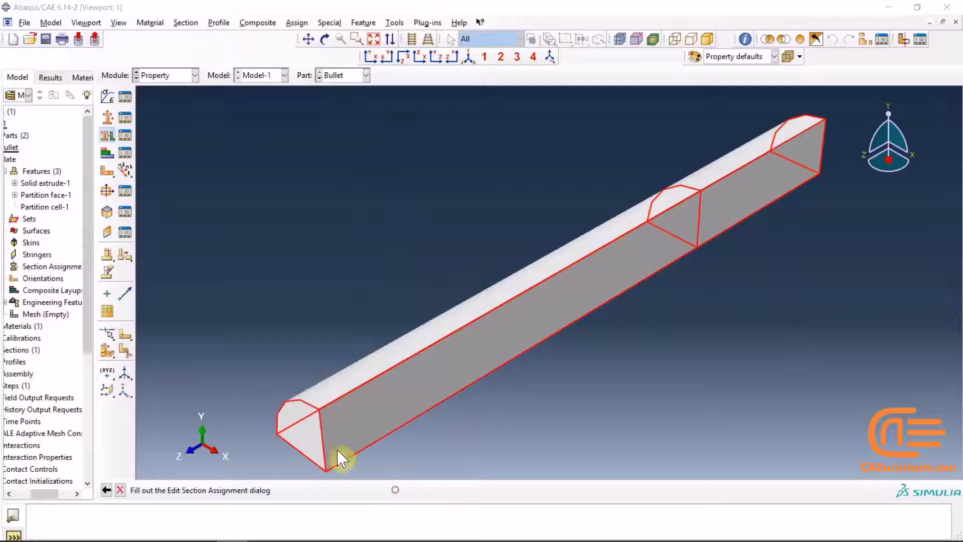
left_click(41, 272)
- Assign the homogeneous solid section Section-1 to all cells of the Plate part
left_click(351, 75)
left_click(341, 101)
left_click(107, 135)
left_click_drag(345, 192, 733, 457)
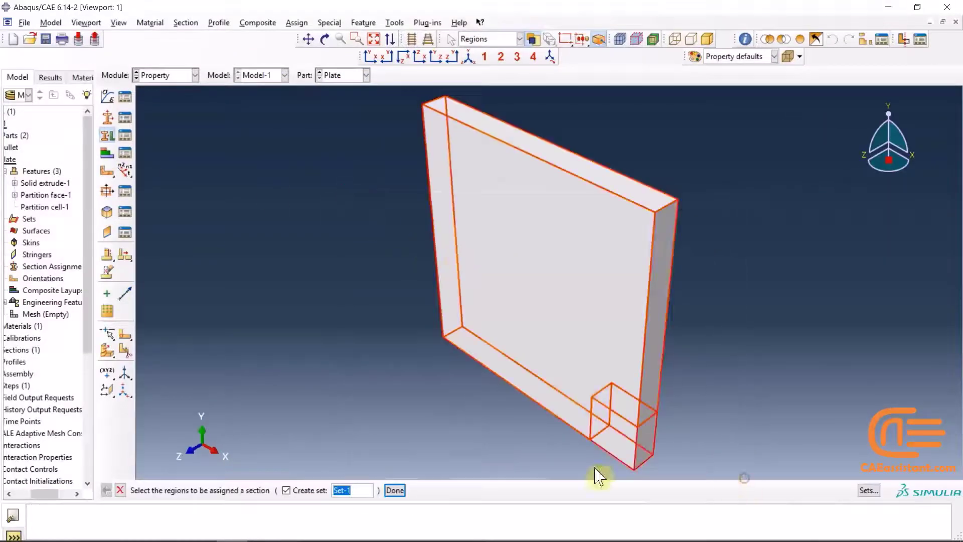
left_click(395, 490)
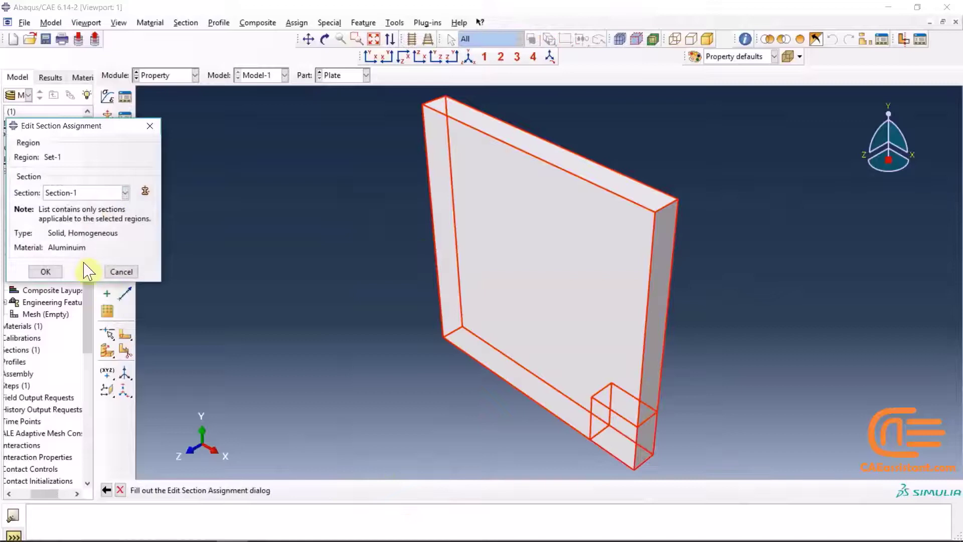
left_click(44, 272)
left_click(395, 490)
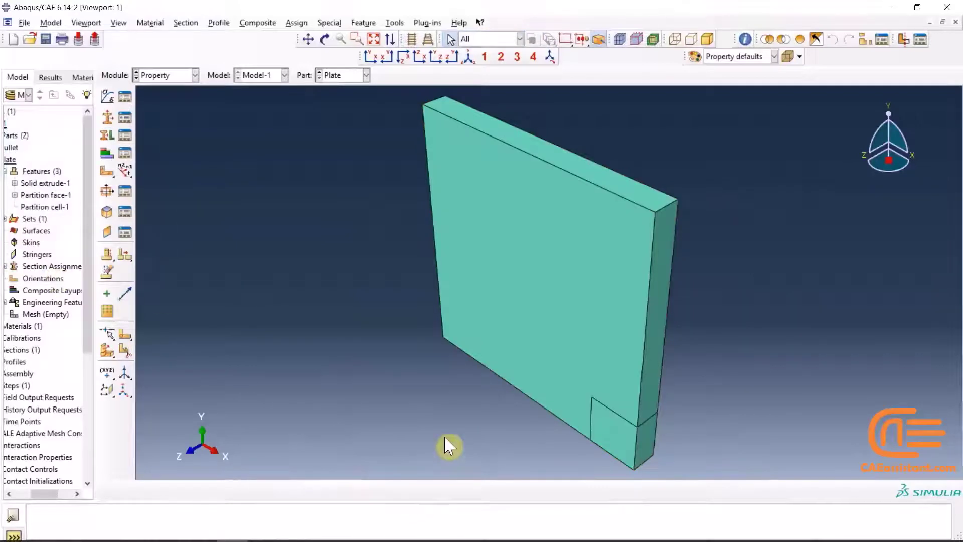
- Create dependent instances of the Bullet and Plate parts in the assembly
left_click(166, 75)
left_click(165, 105)
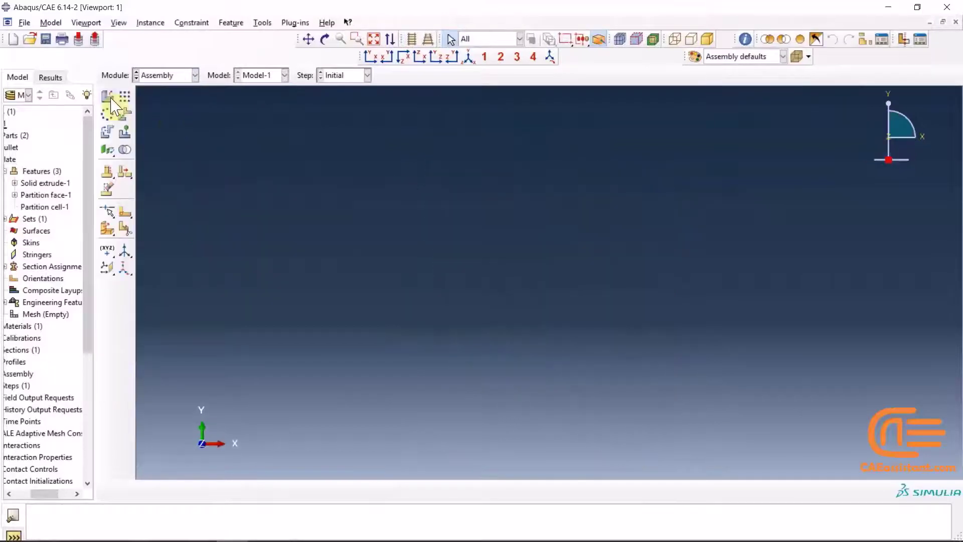
left_click(107, 95)
left_click(35, 219, "shift")
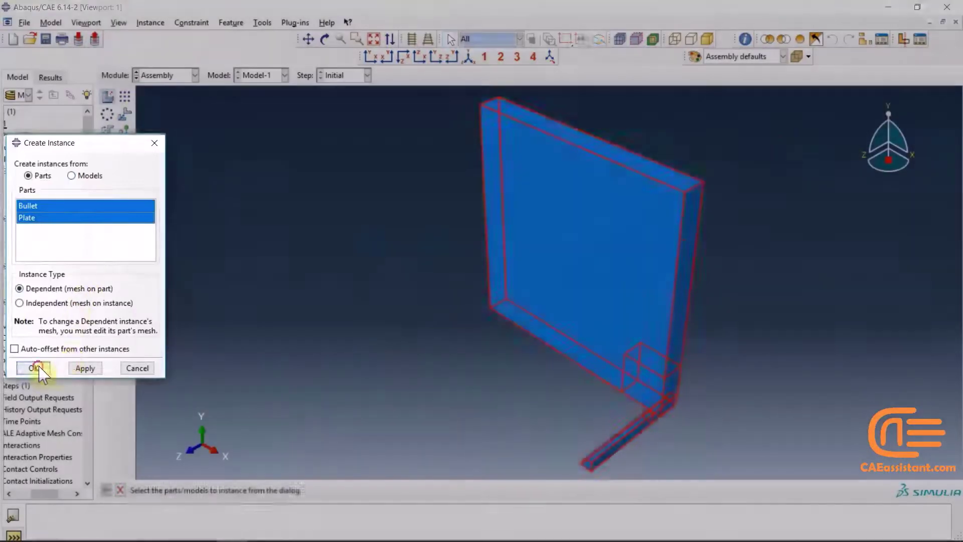
left_click(33, 367)
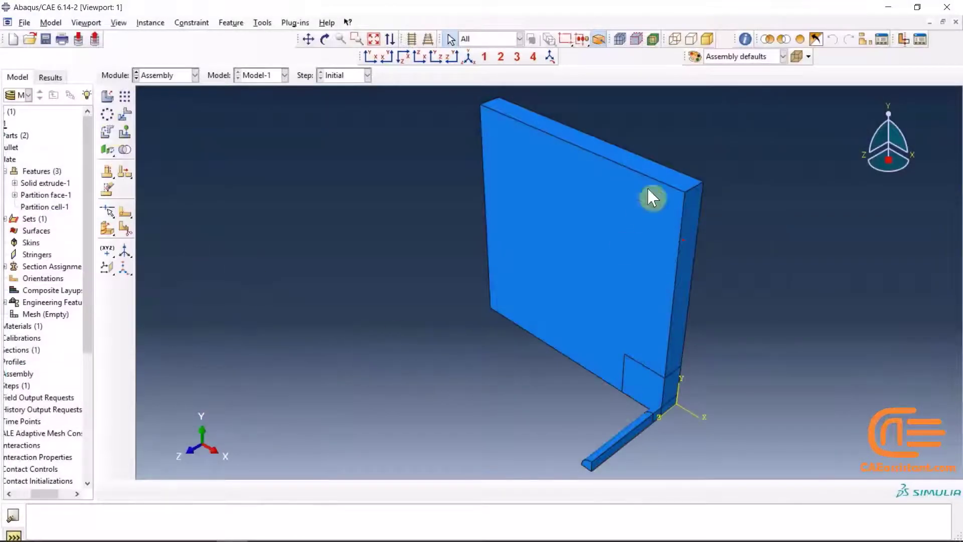
- Translate the bullet instance from the rear corner to the front corner of the plate's thickness so its end meets the front face
left_click(124, 115)
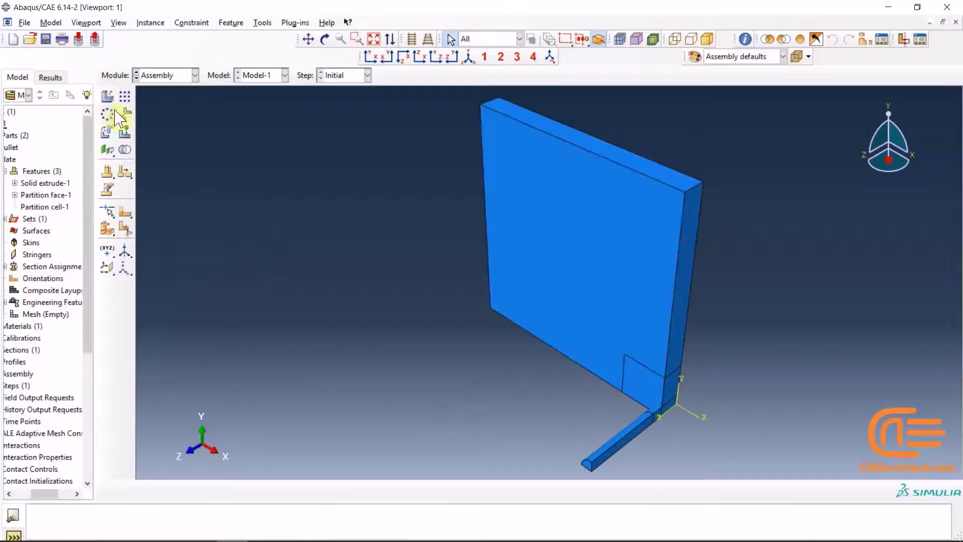
left_click(622, 441)
middle_click(372, 475)
scroll(696, 391, "up", 4)
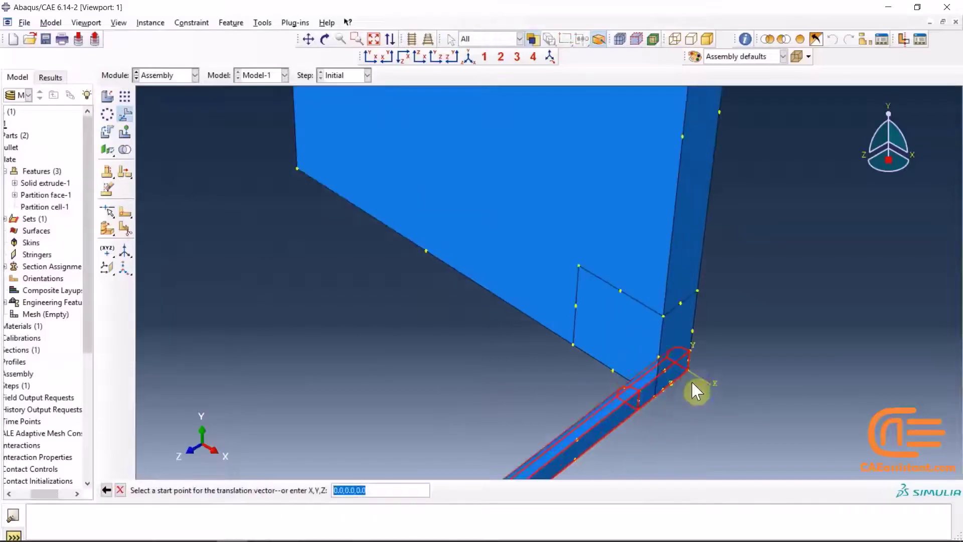
left_click(688, 369)
left_click(657, 396)
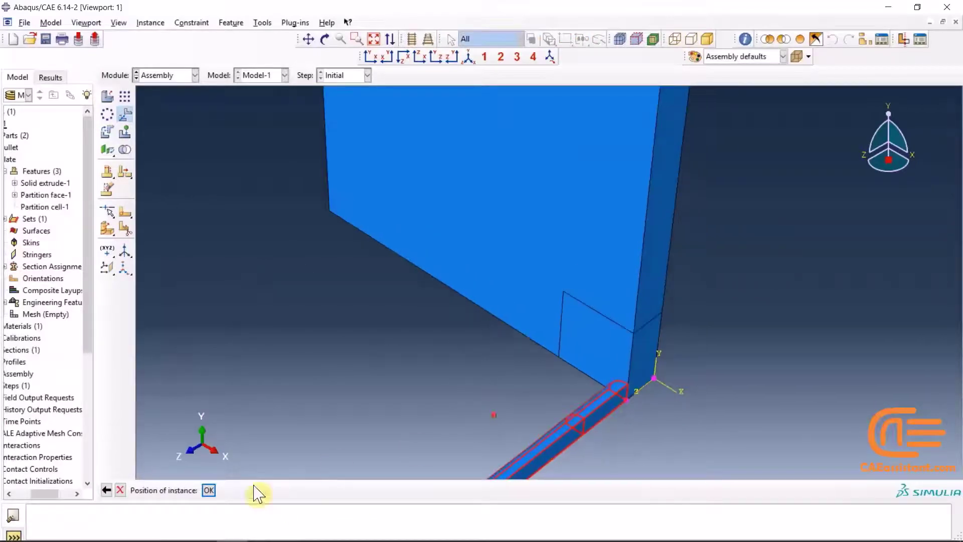
left_click(208, 490)
scroll(307, 455, "down", 3)
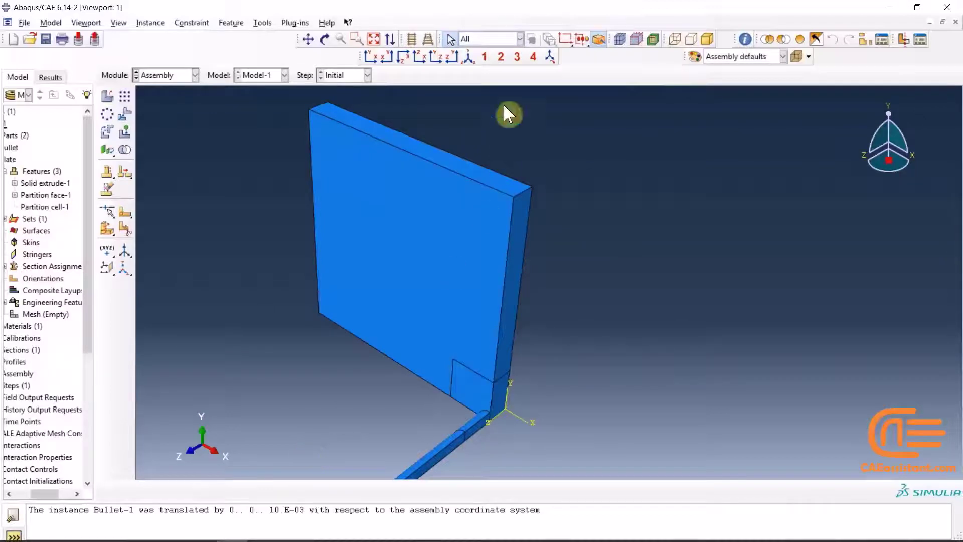
middle_click_drag(468, 206, 516, 243, "ctrl+alt")
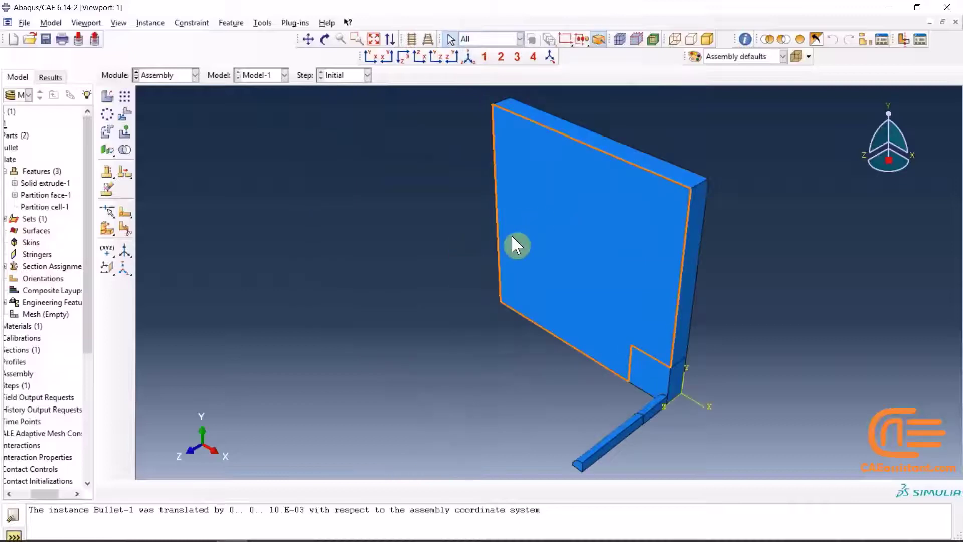
left_click(324, 39)
left_click_drag(549, 151, 400, 364)
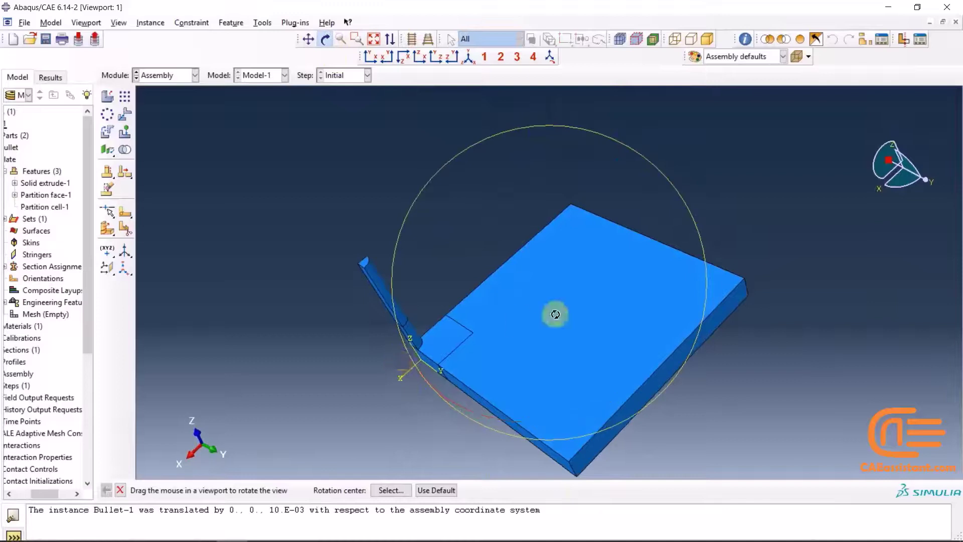
left_click(471, 59)
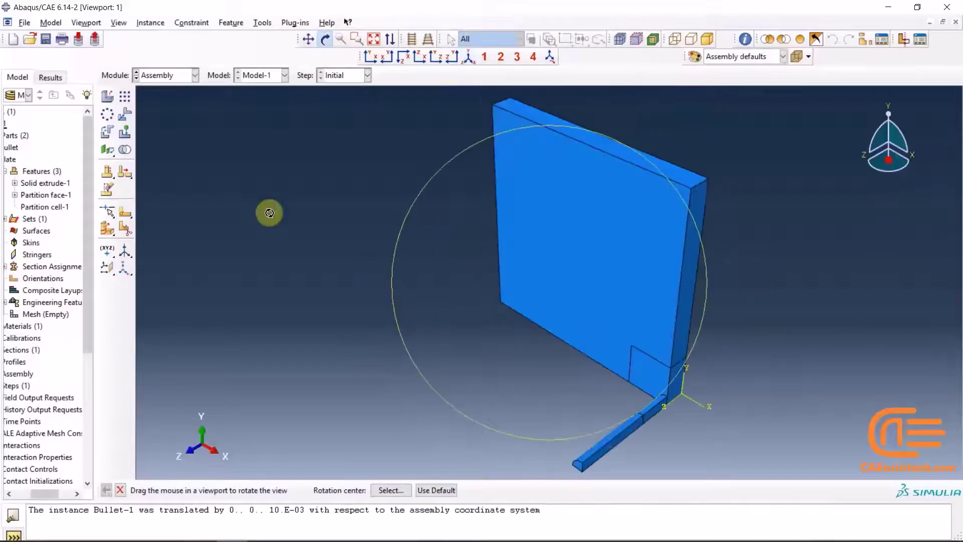
- Create a Dynamic, Explicit step with a time period of 8e-5
left_click(166, 75)
left_click(164, 122)
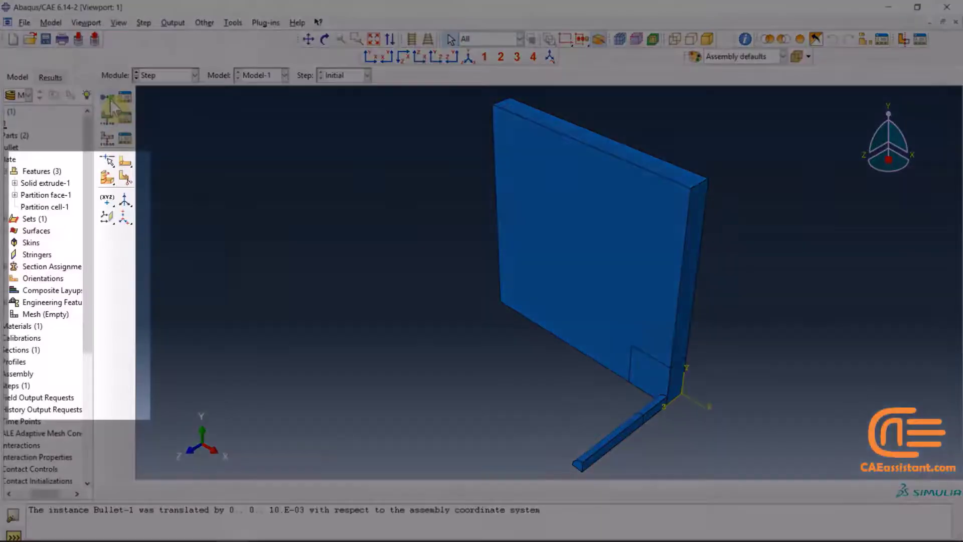
left_click(107, 96)
scroll(43, 343, "up", 1)
left_click(40, 333)
left_click(43, 410)
double_click(76, 264)
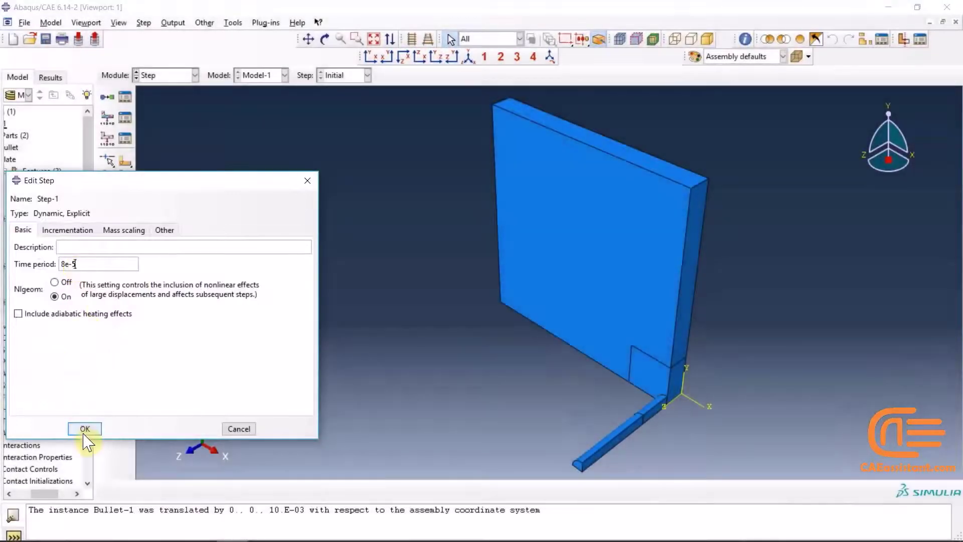
left_click(84, 429)
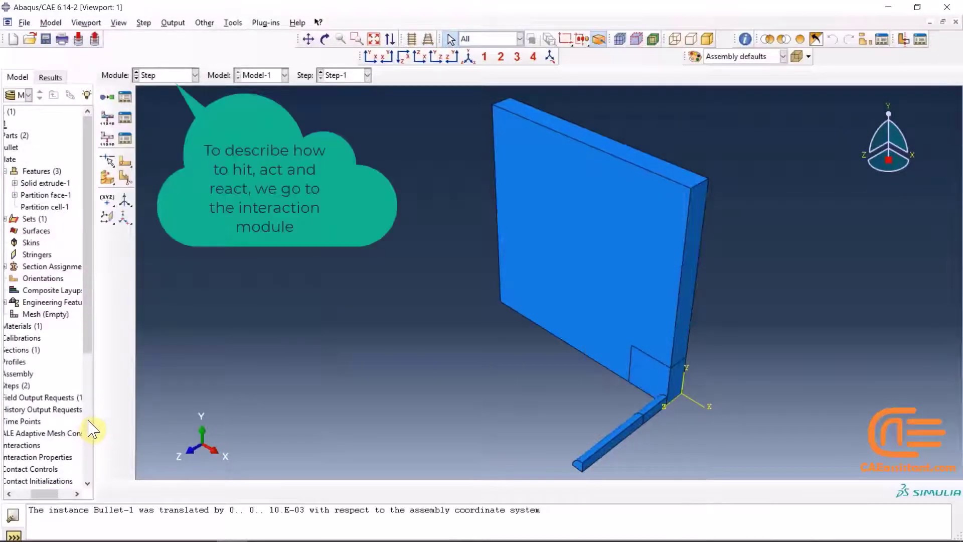
- Create a contact property with "Hard" contact normal behavior, the default enforcement method and separation allowed after contact
left_click(156, 75)
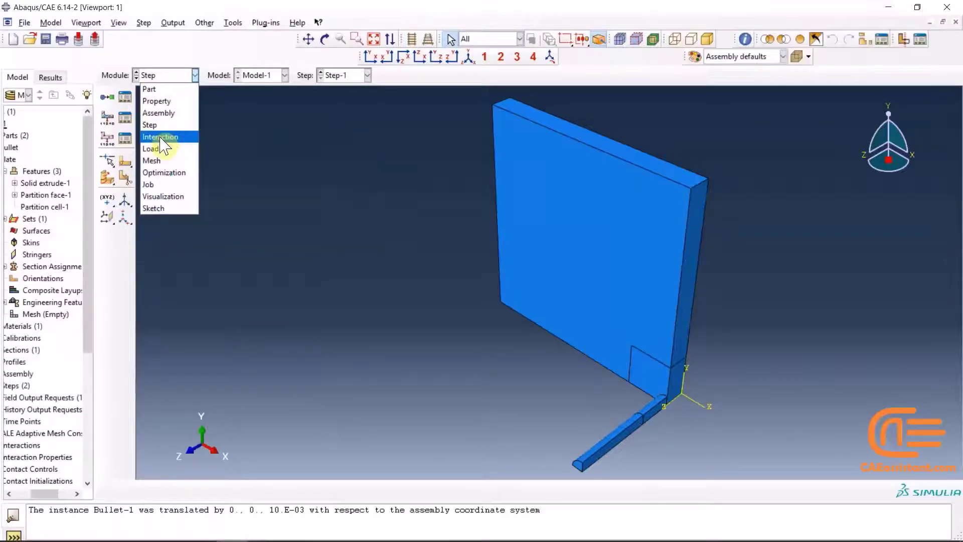
left_click(160, 137)
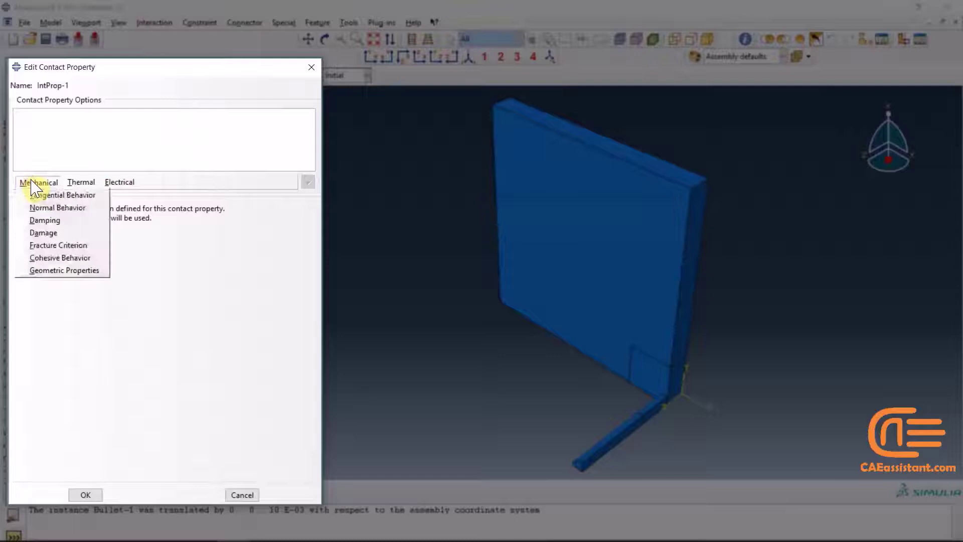
left_click(49, 207)
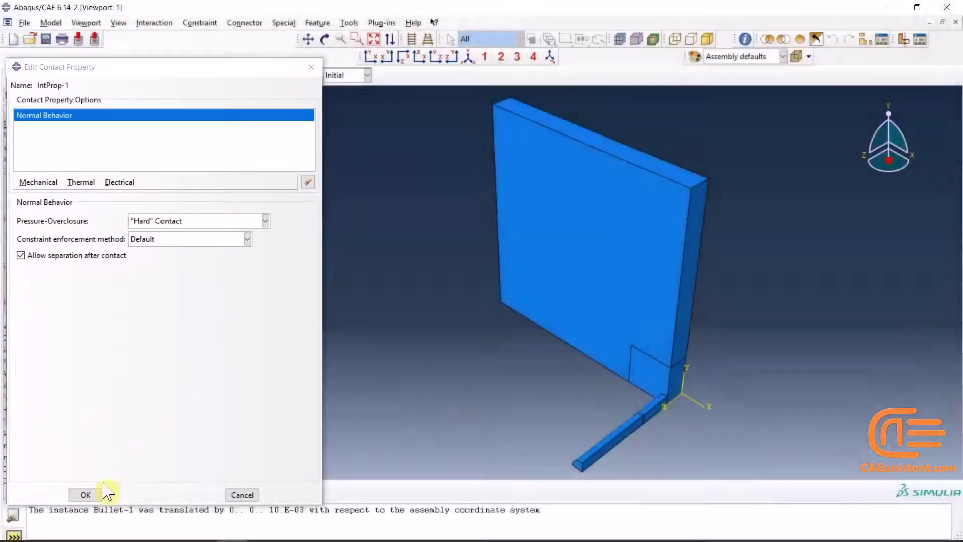
left_click(90, 494)
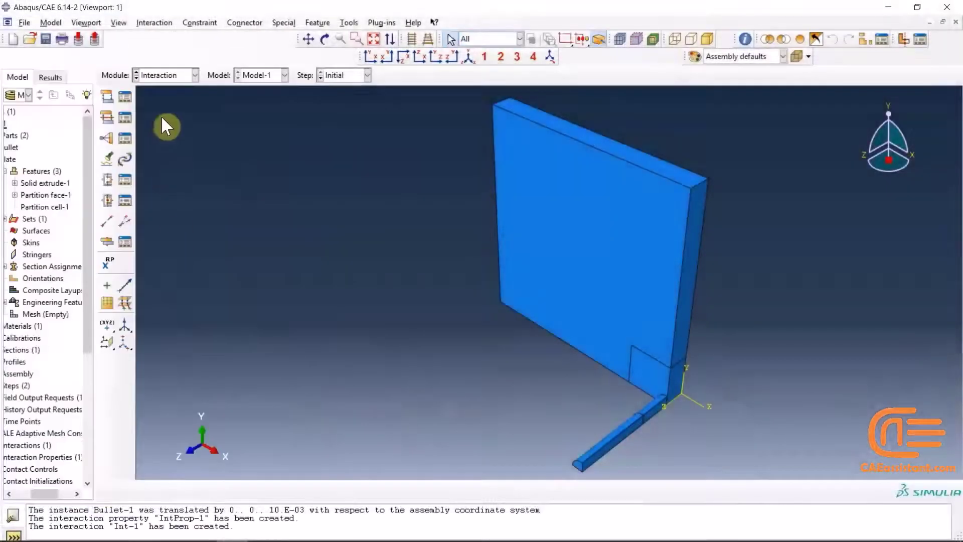
- Fix all displacements and rotations on the plate's upper edge face with a Displacement/Rotation boundary condition in the Initial step
left_click(165, 76)
left_click(160, 141)
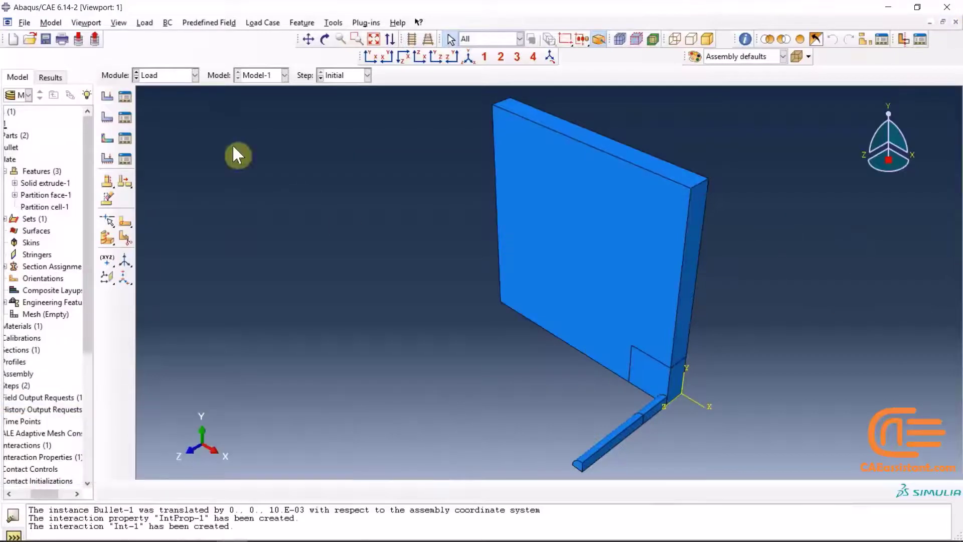
left_click(125, 182)
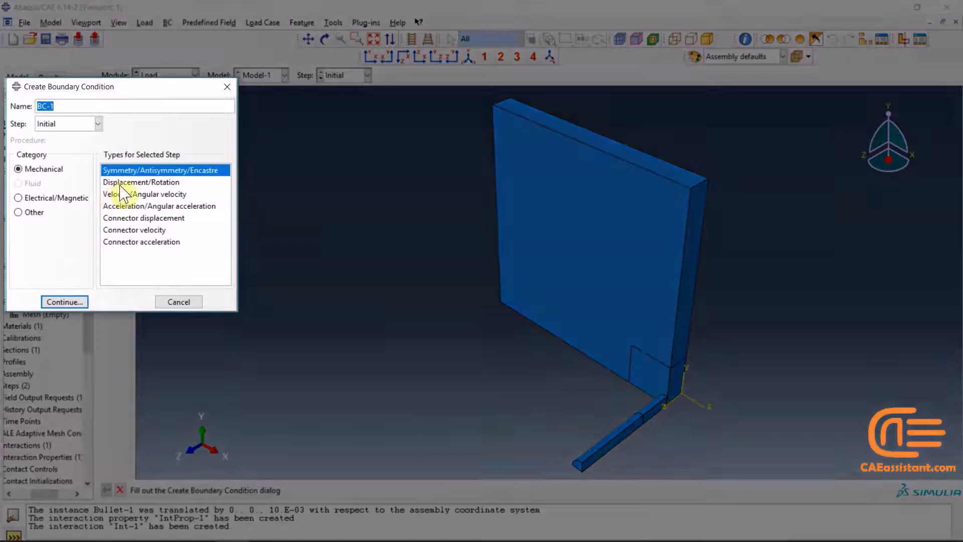
left_click(122, 183)
left_click(70, 302)
left_click(567, 123)
left_click(393, 491)
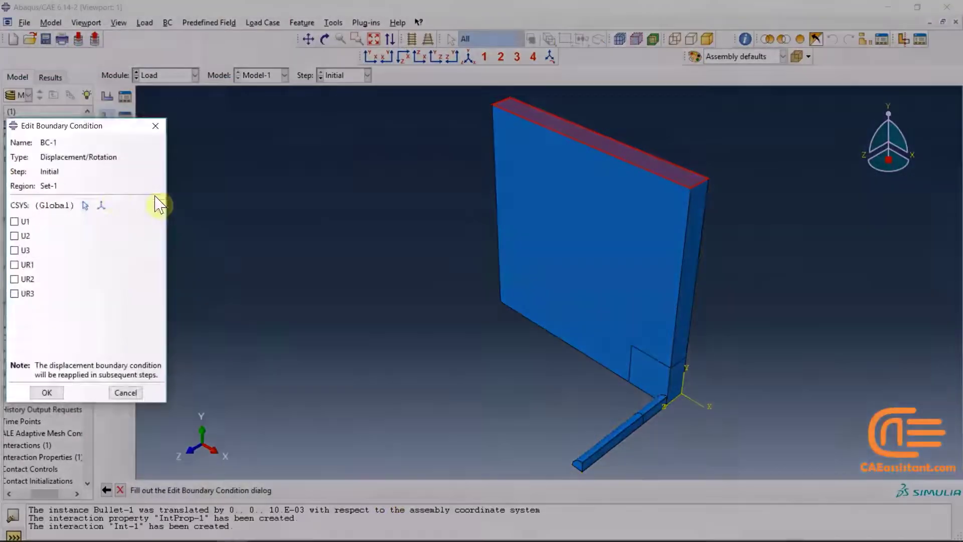
left_click(24, 250)
left_click(26, 264)
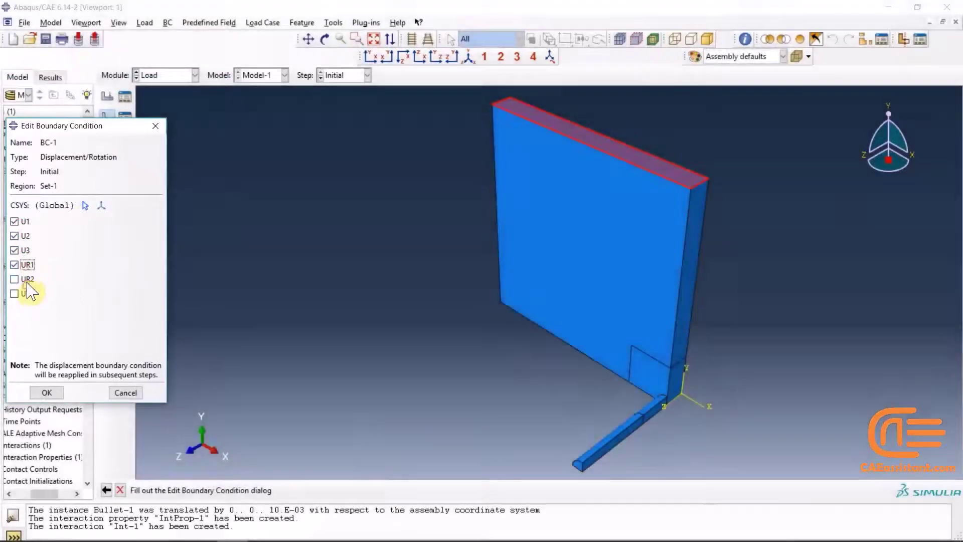
left_click(46, 392)
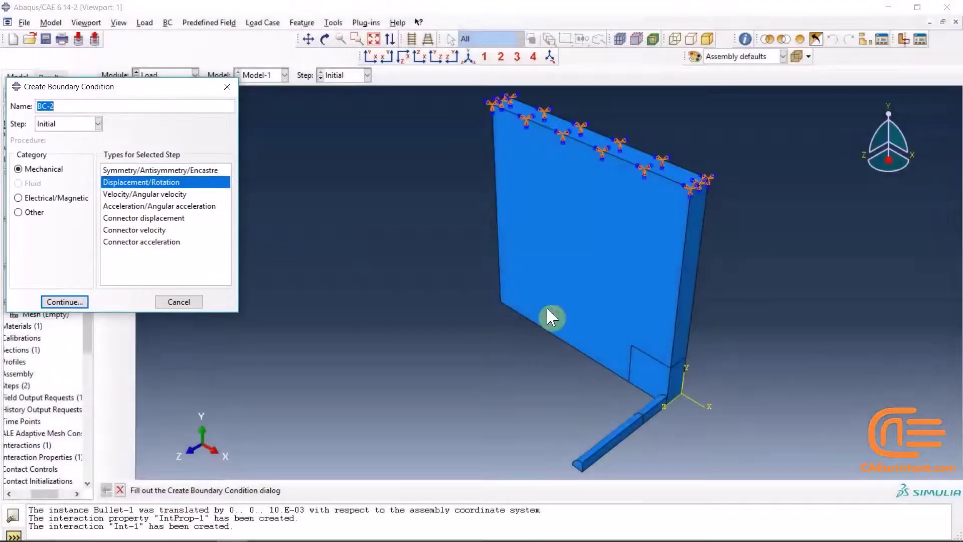
- Create a second Displacement/Rotation boundary condition in the Initial step on the plate's narrow side face next to the bullet
left_click(57, 305)
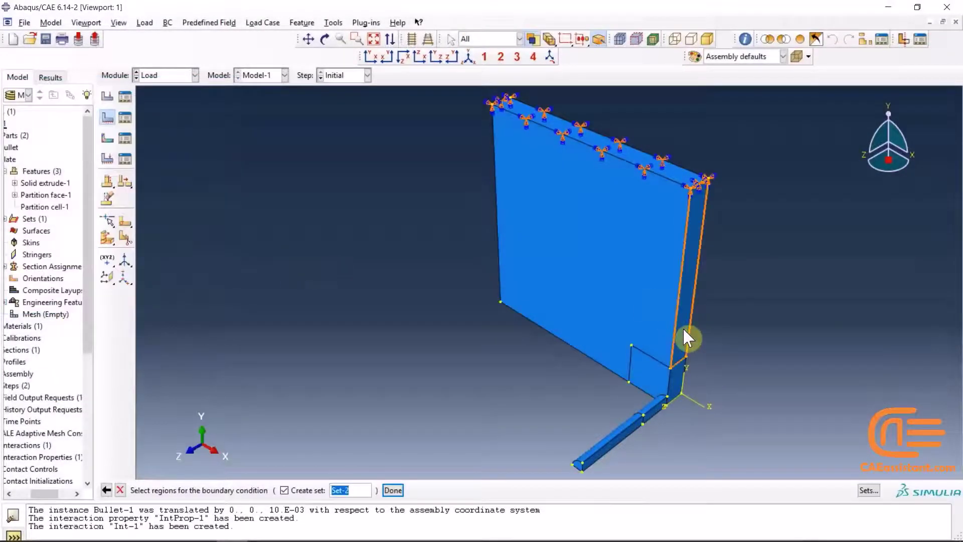
left_click(683, 337)
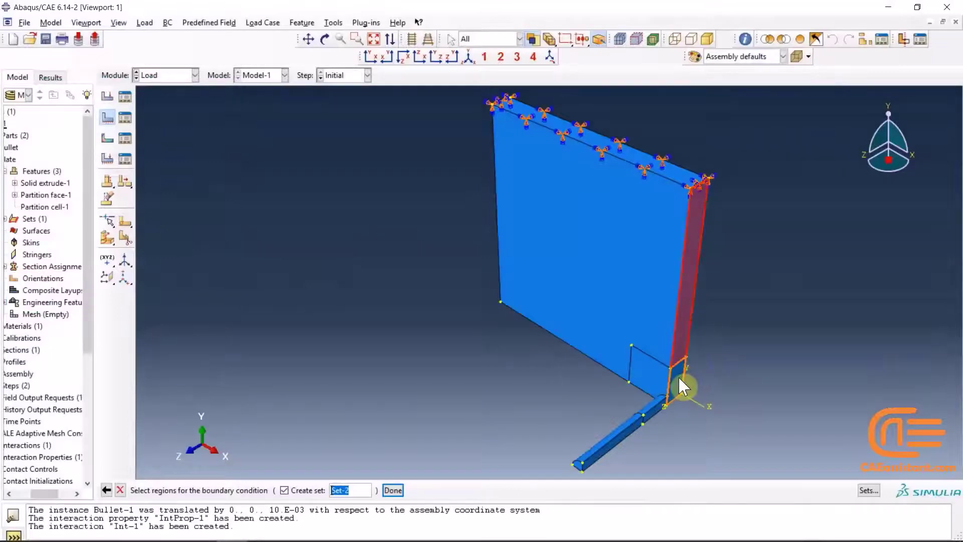
left_click(392, 490)
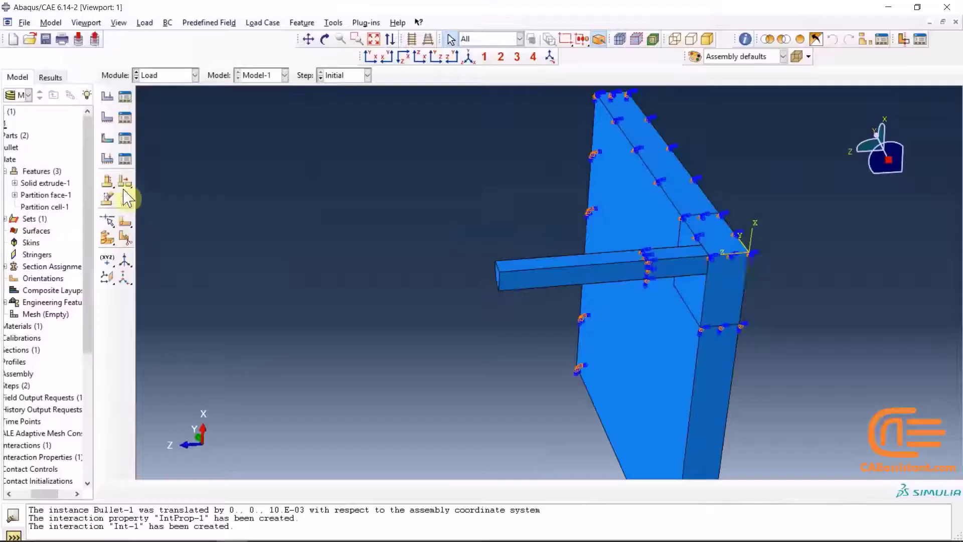
- Create an initial velocity predefined field on Bullet-1.Set-1, translational only, with V3 set to -1000
left_click(107, 157)
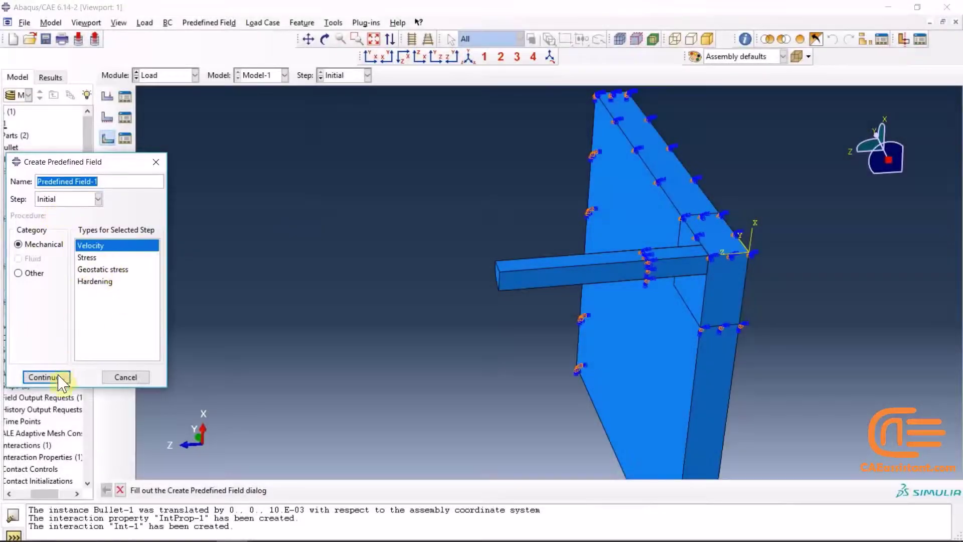
left_click(58, 377)
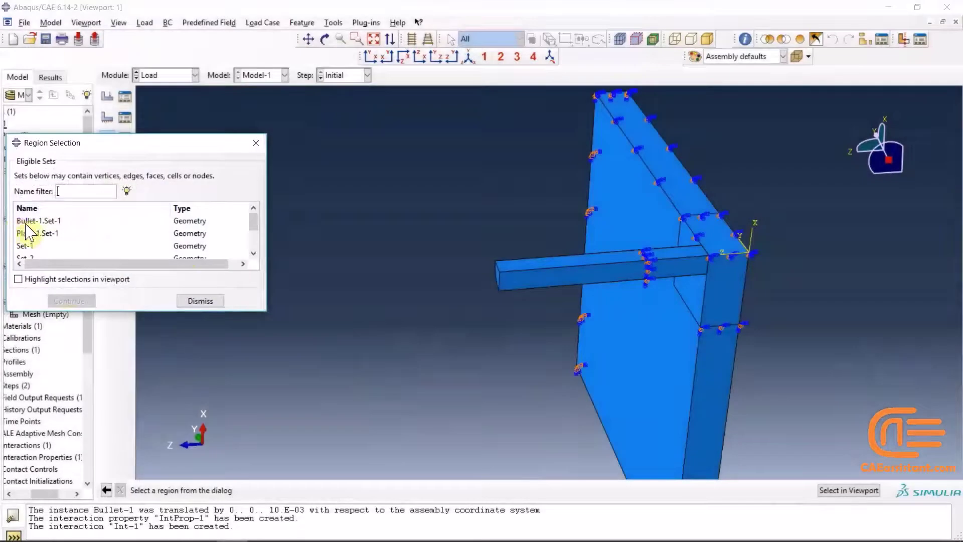
left_click(31, 221)
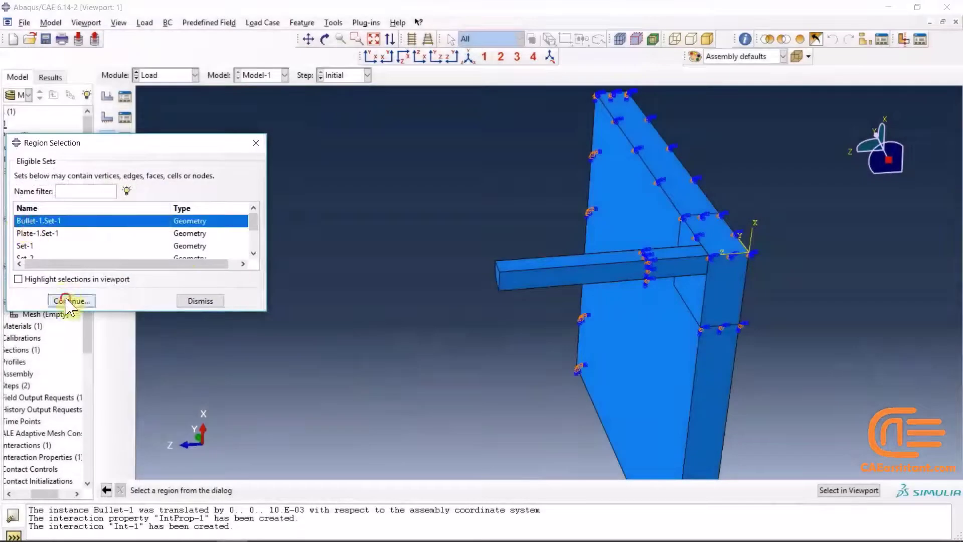
left_click(70, 301)
left_click(47, 331)
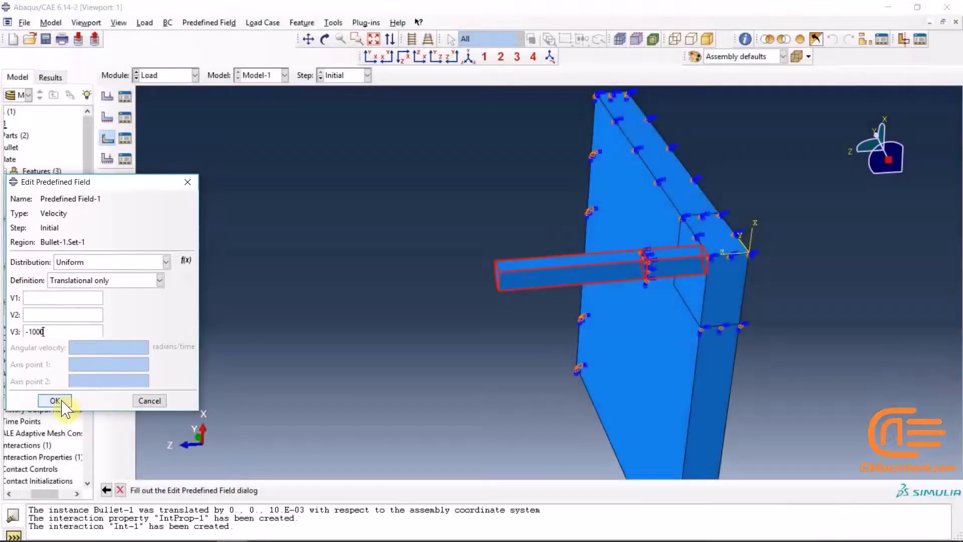
left_click(58, 399)
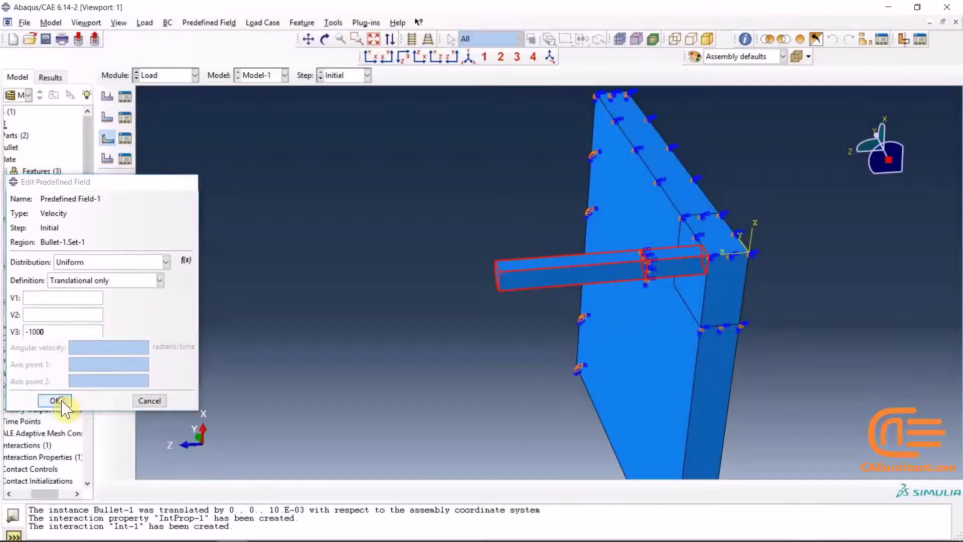
- In the Mesh module, seed the Bullet part with an approximate global size of 0.002
left_click(151, 75)
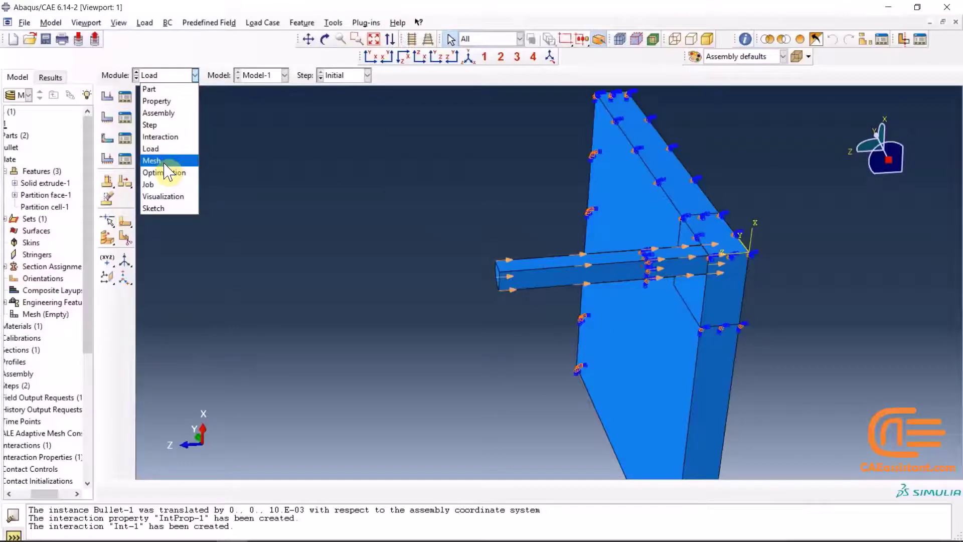
left_click(164, 161)
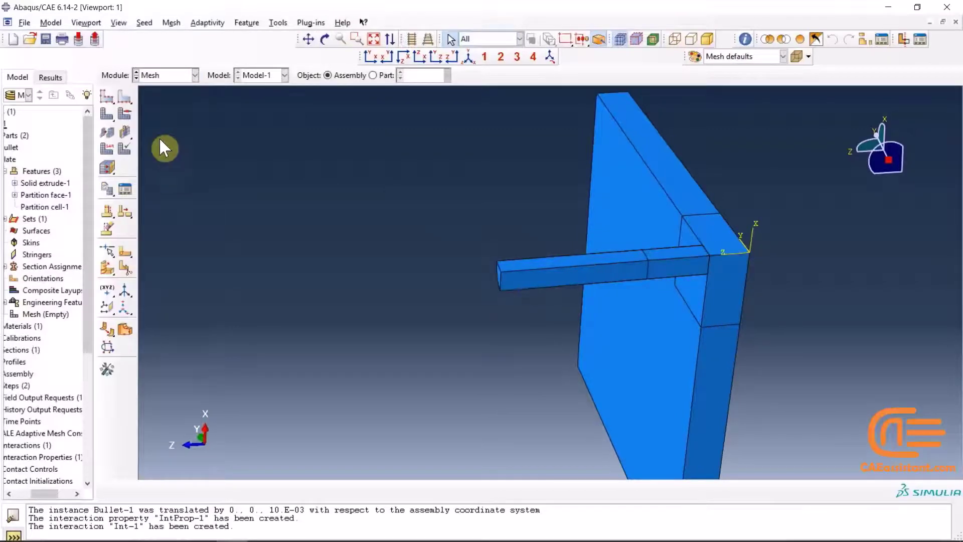
left_click(114, 108)
left_click(480, 301)
left_click(373, 75)
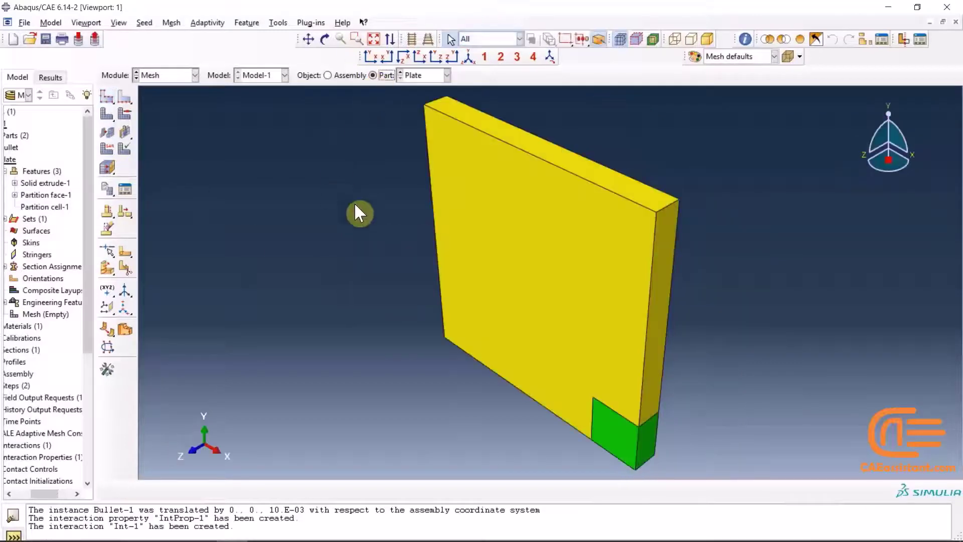
left_click(416, 89)
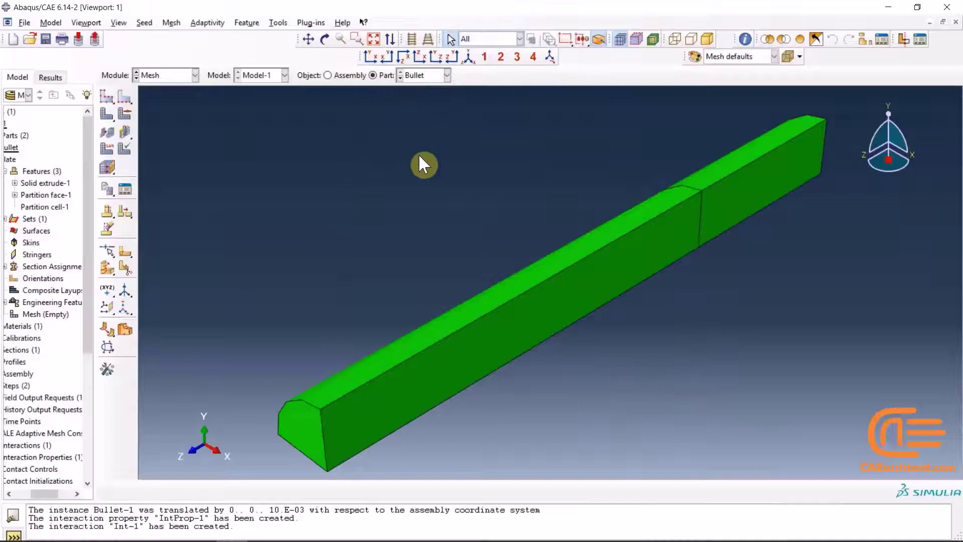
left_click(112, 107)
left_click_drag(112, 215, 133, 211)
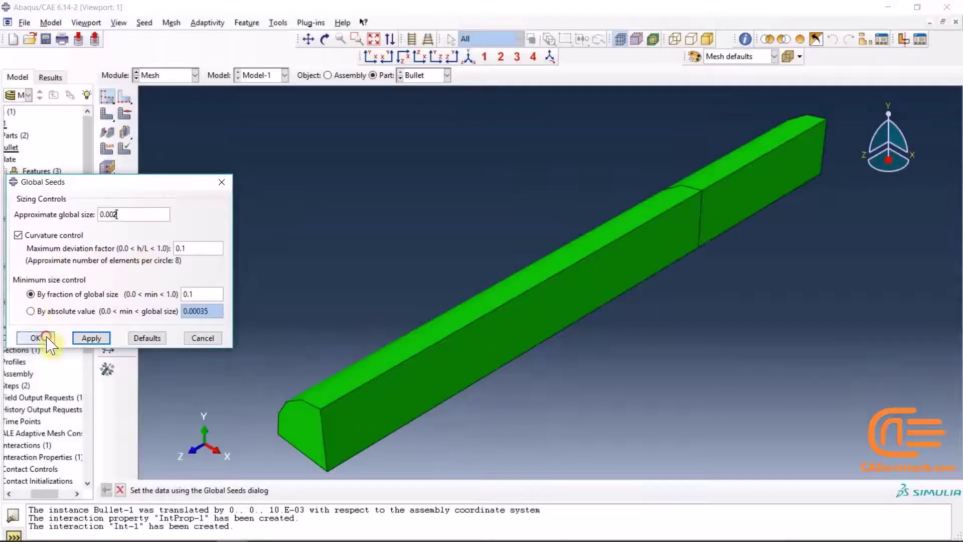
left_click(39, 337)
- Assign the element type to all cells of the Bullet part and generate its mesh
left_click(108, 159)
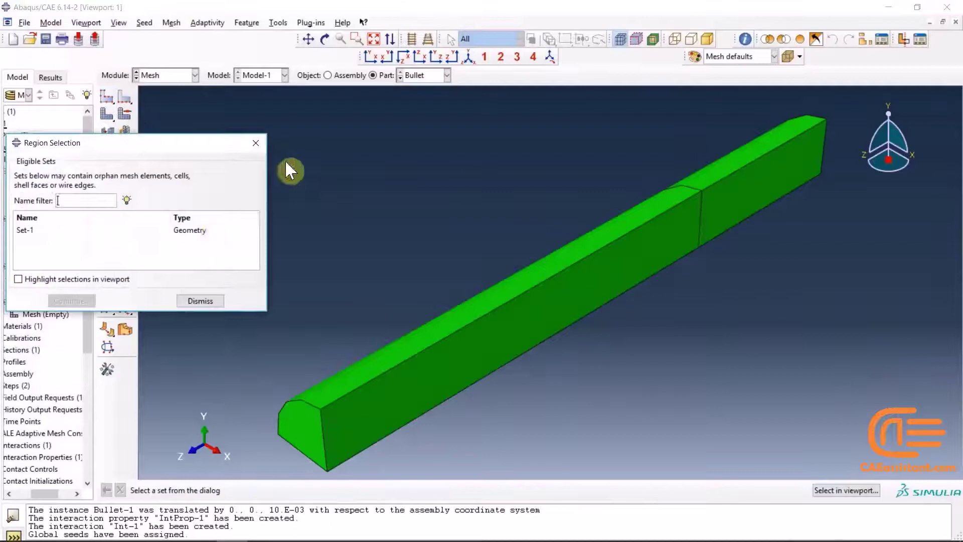
left_click(187, 301)
left_click_drag(390, 161, 848, 451)
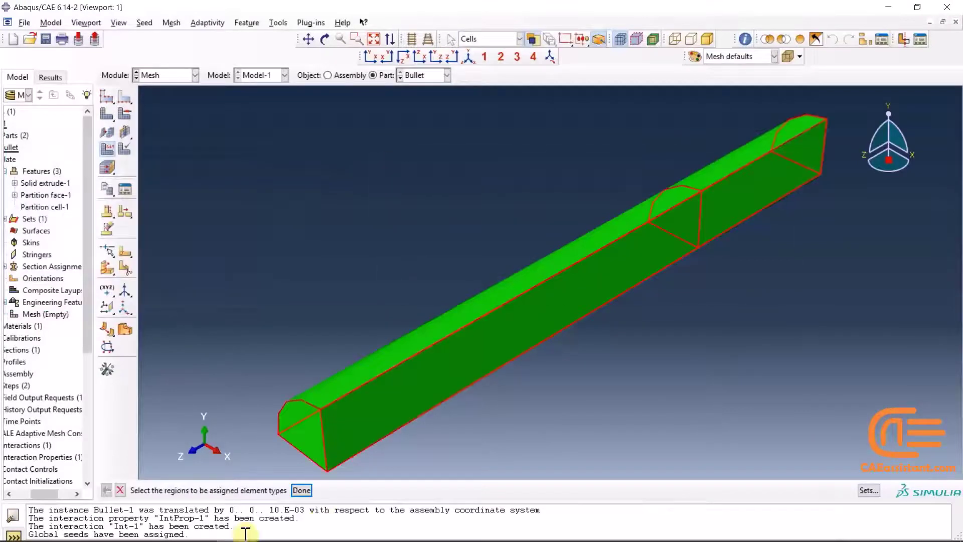
left_click(297, 492)
left_click(79, 386)
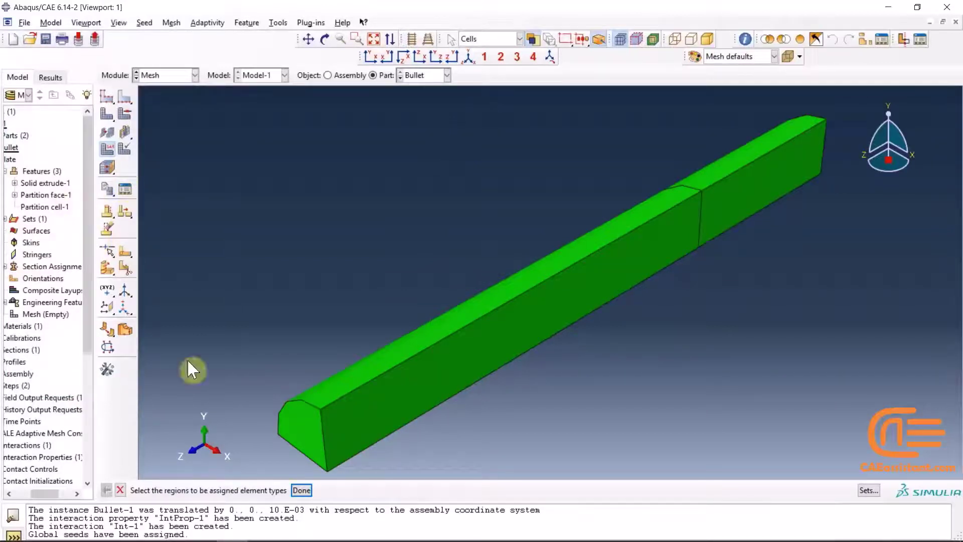
middle_click(173, 271)
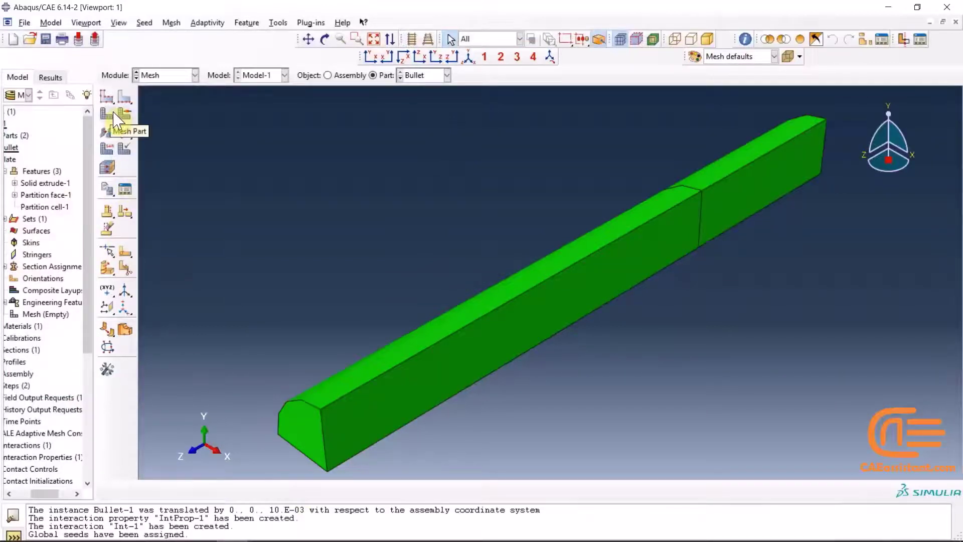
left_click(118, 120)
left_click(212, 490)
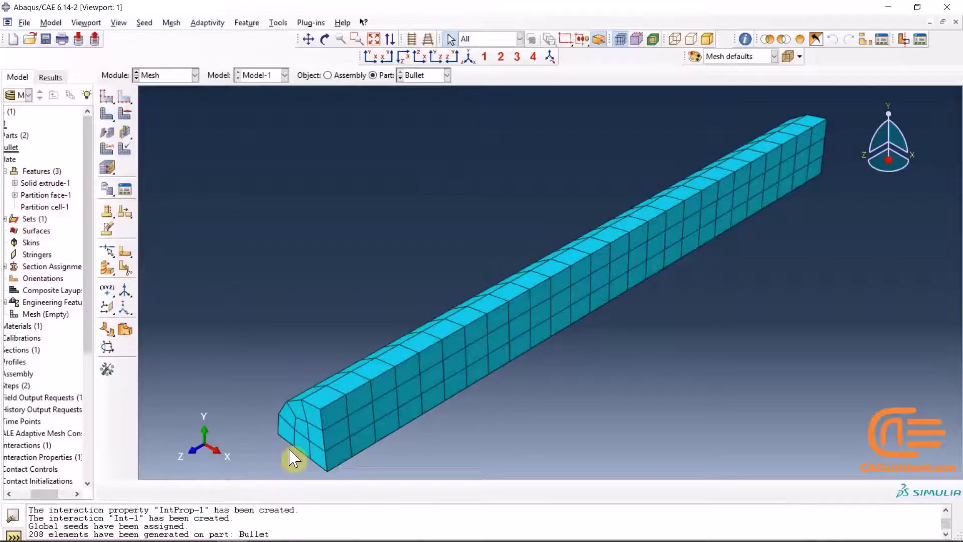
- Mesh the Plate part with a global seed size of 0.01 and finer elements in its partitioned corner block
left_click(424, 76)
left_click(426, 98)
left_click(107, 96)
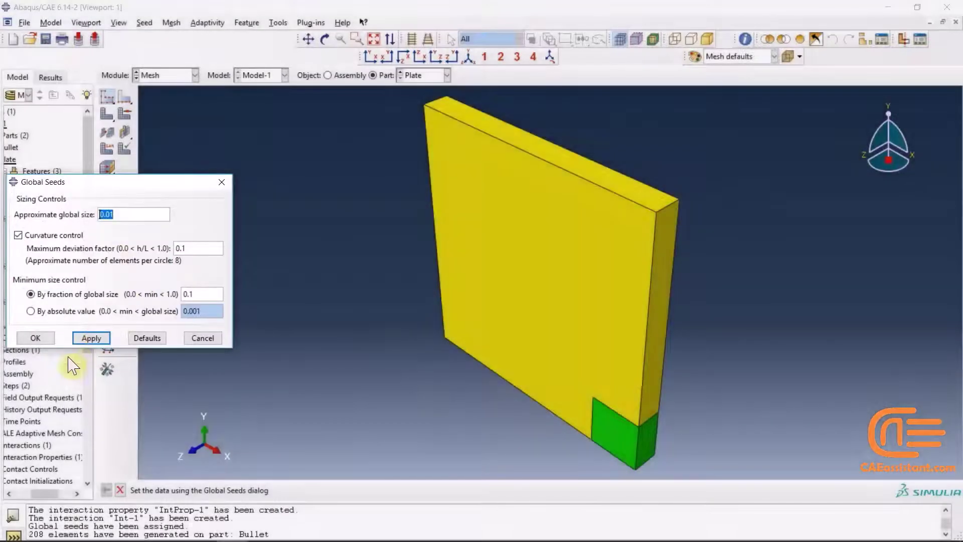
left_click(91, 338)
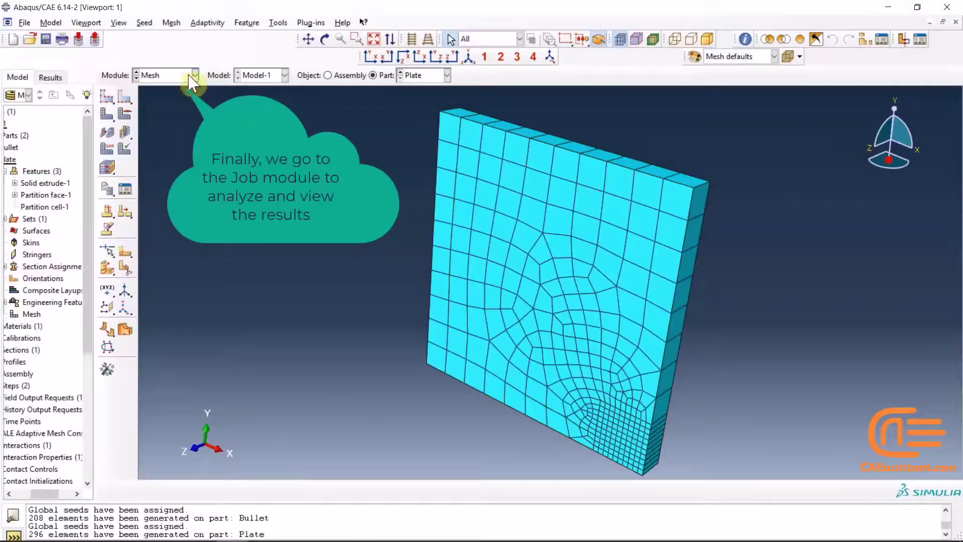
- Create an analysis job named Bullet from Model-1, keeping the default job settings
left_click(193, 76)
left_click(150, 176)
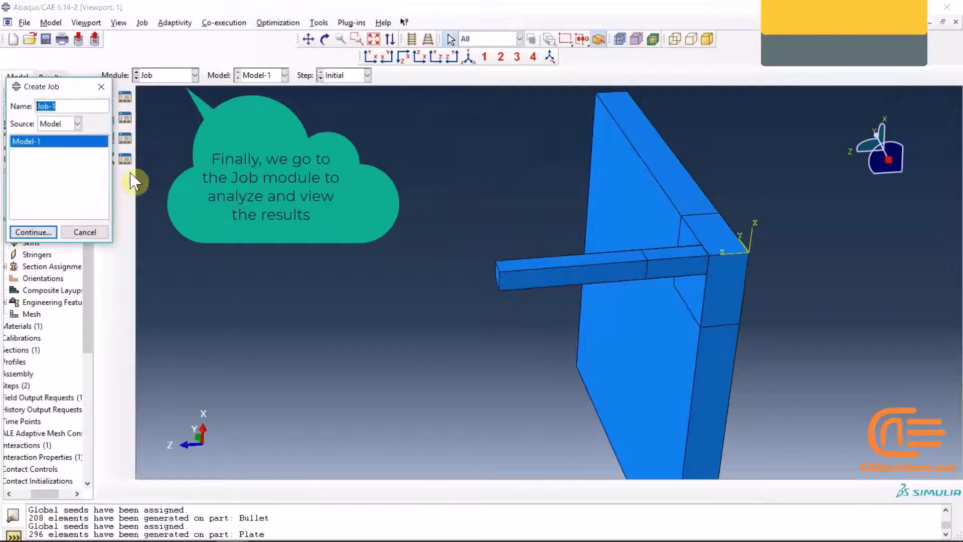
type("llet")
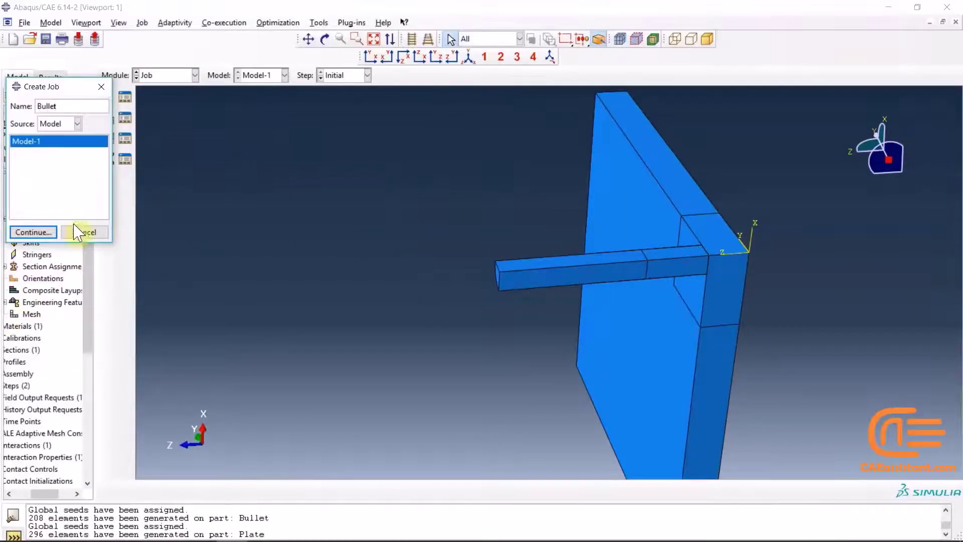
left_click(34, 232)
left_click(80, 401)
- Run the Bullet job and open its results as a deformed Mises stress contour around the impact zone
left_click(125, 97)
left_click(299, 180)
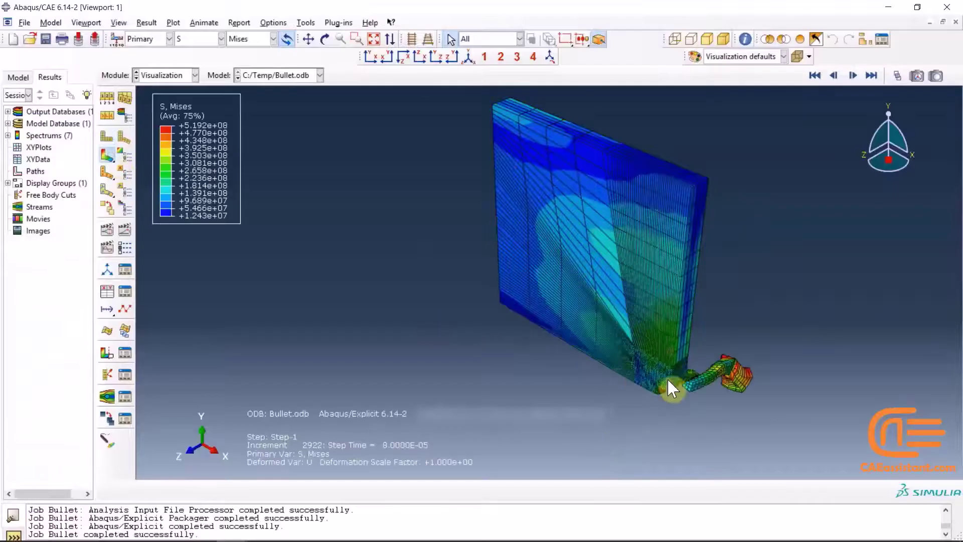
scroll(703, 396, "up", 6)
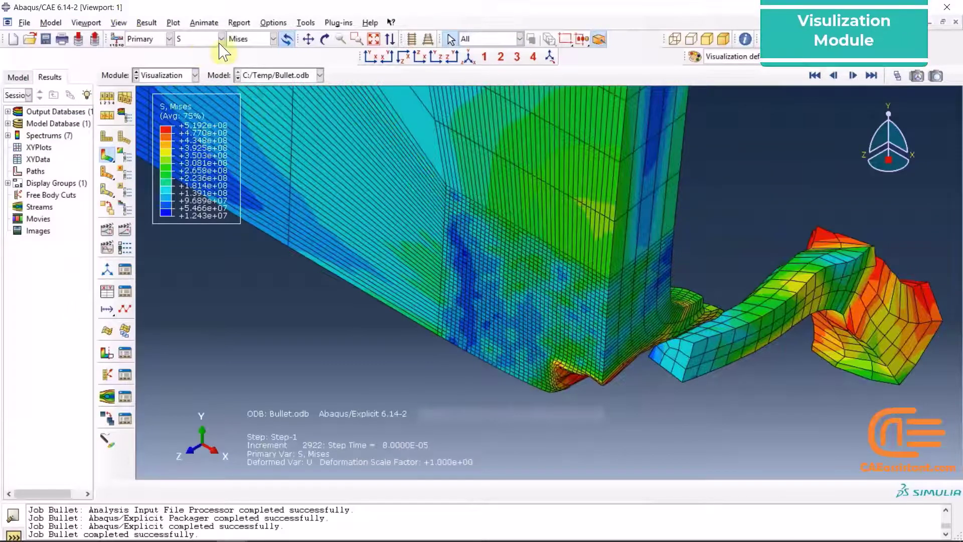
left_click(325, 39)
left_click_drag(483, 218, 446, 181)
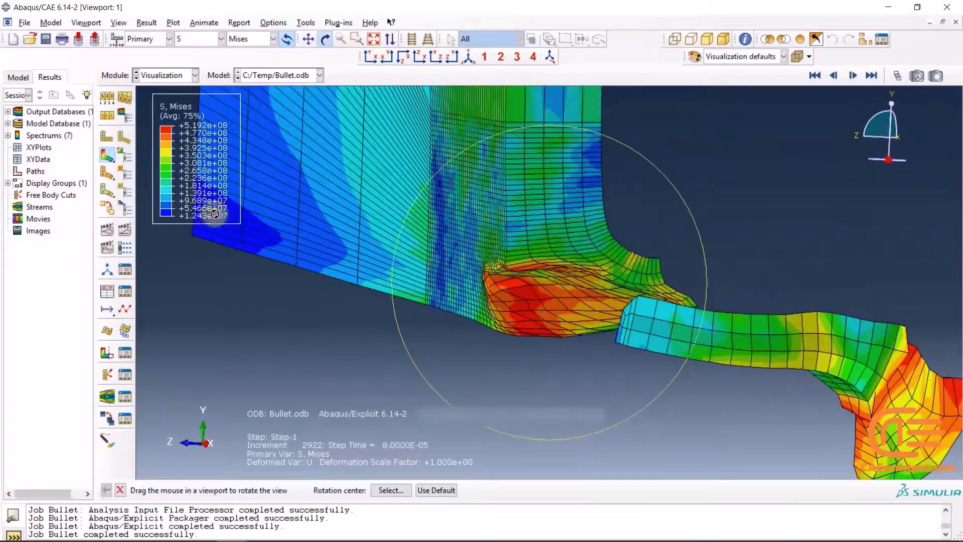
- Animate the Mises stress contour over the step time and display only the free edges
left_click(124, 229)
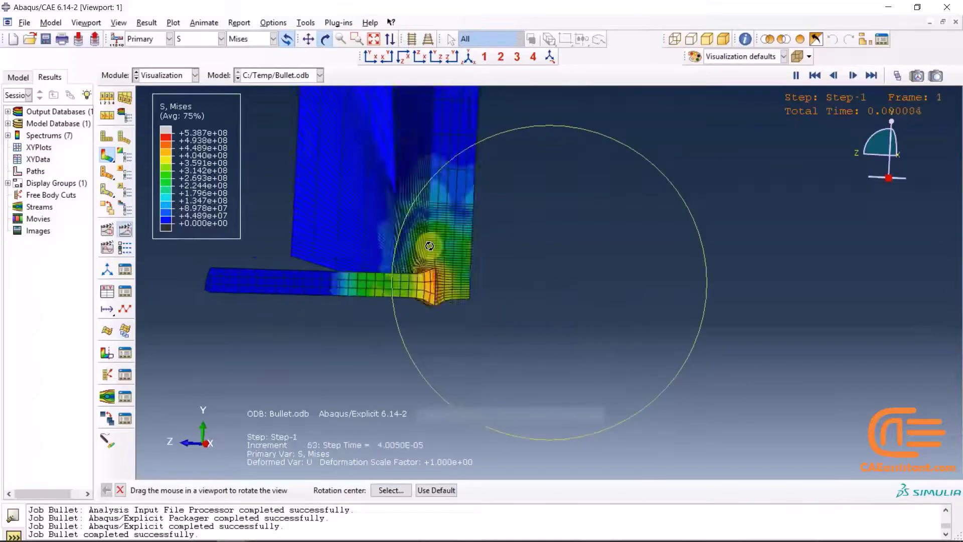
scroll(429, 246, "up", 3)
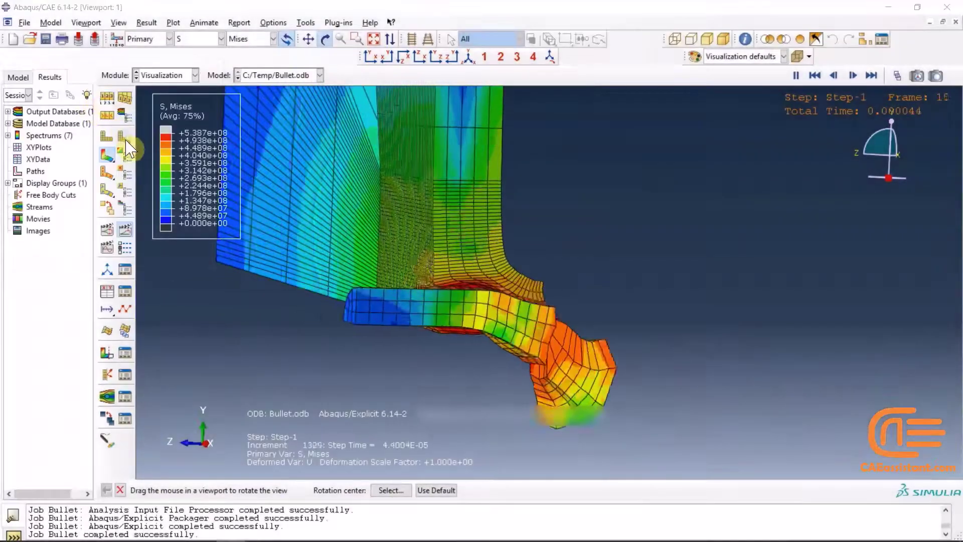
left_click(106, 156)
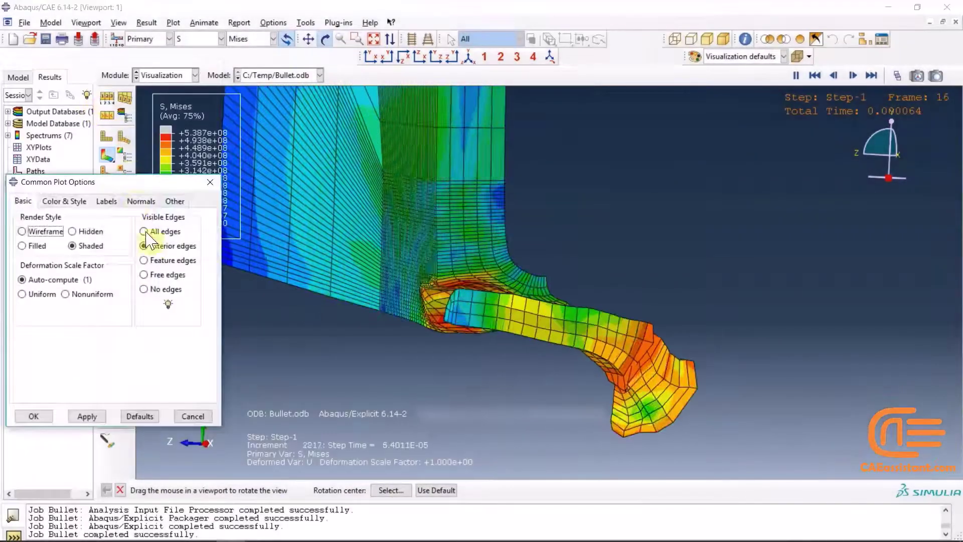
left_click(144, 274)
left_click(34, 416)
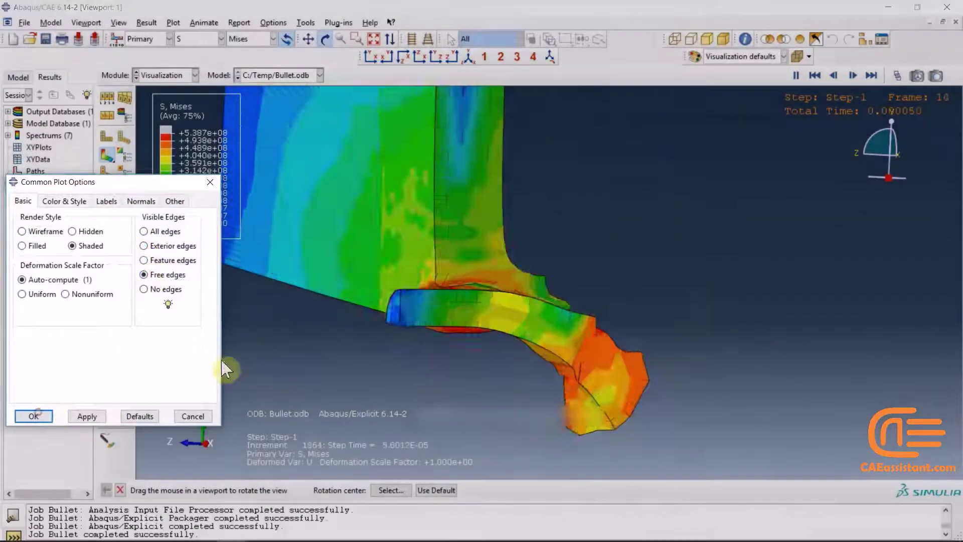
- View the animated contours of plastic strain PE, logarithmic strain LE and reaction force RF on the quarter model
left_click_drag(369, 229, 281, 61)
left_click(206, 48)
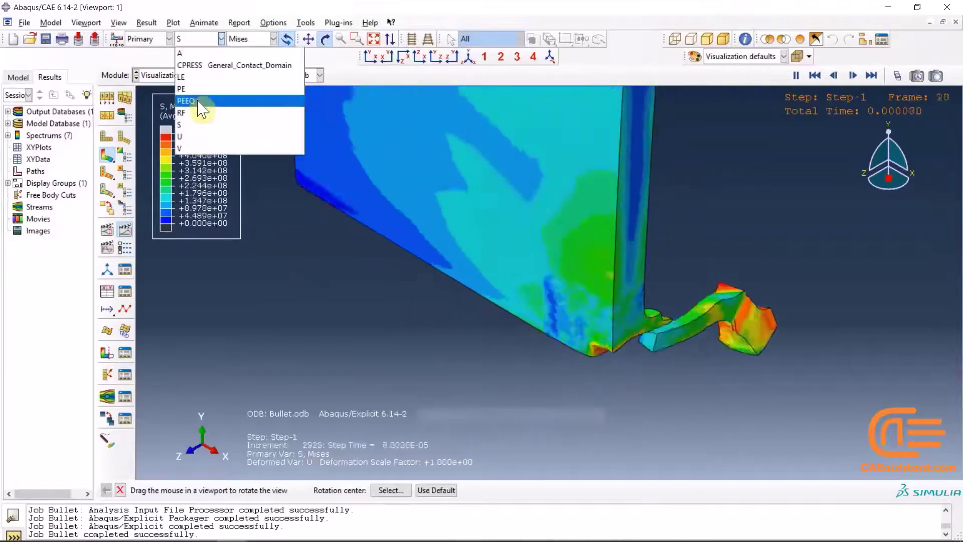
left_click(189, 97)
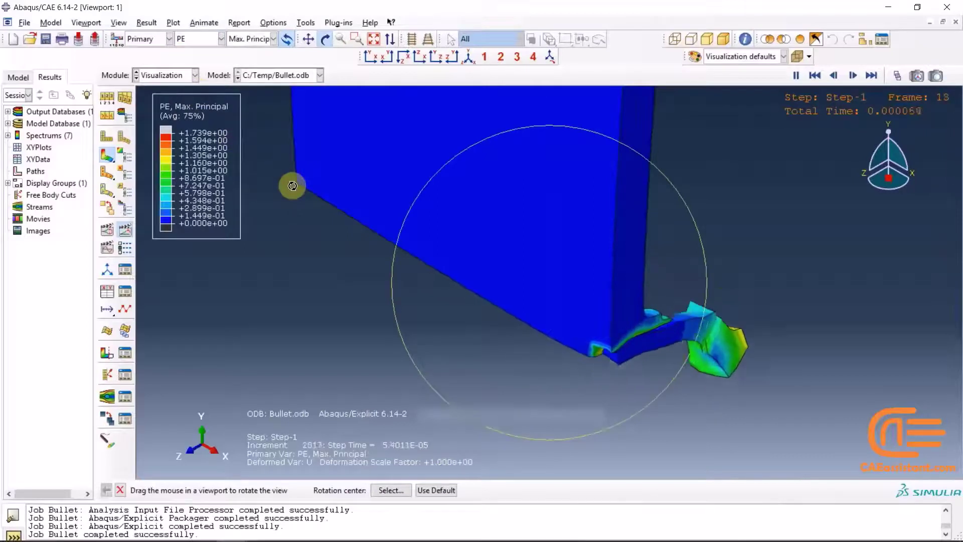
left_click(197, 50)
left_click(194, 72)
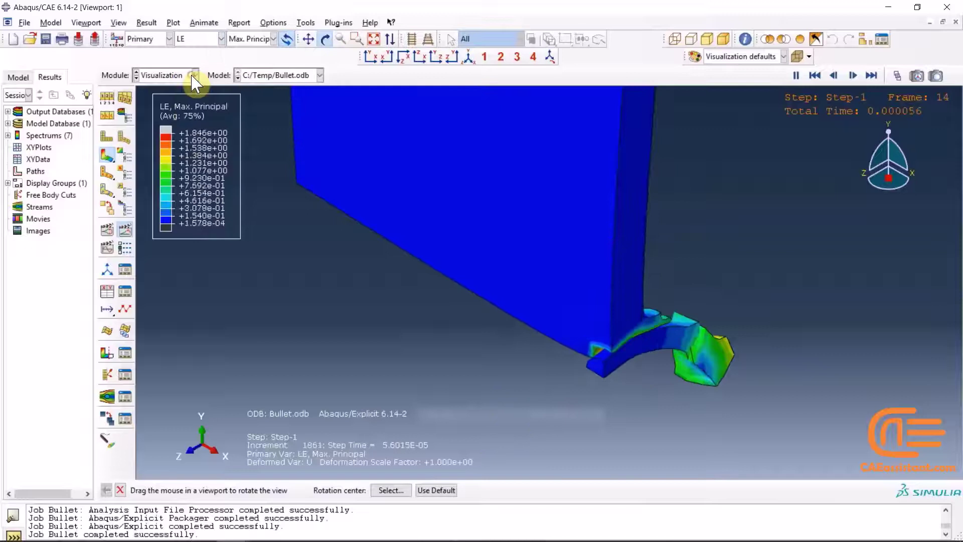
left_click(193, 40)
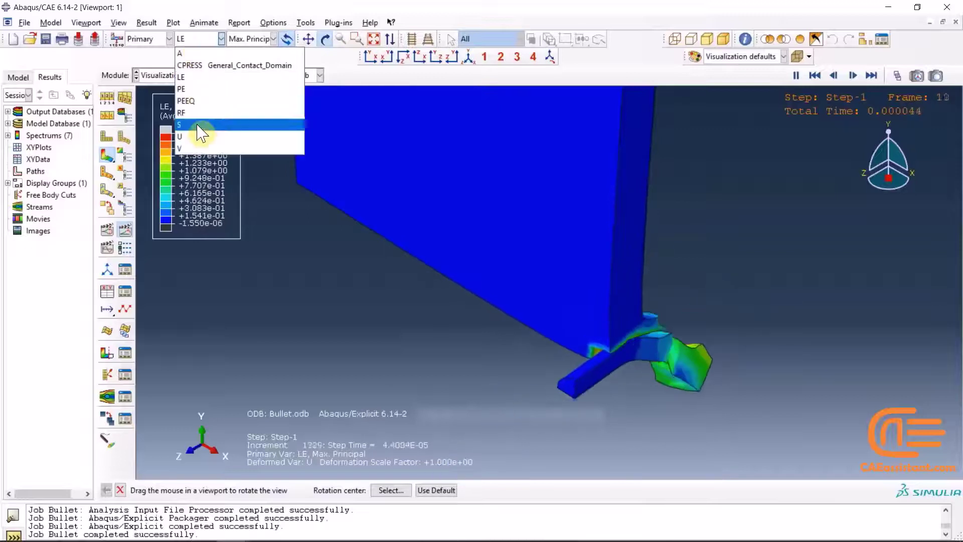
left_click(193, 112)
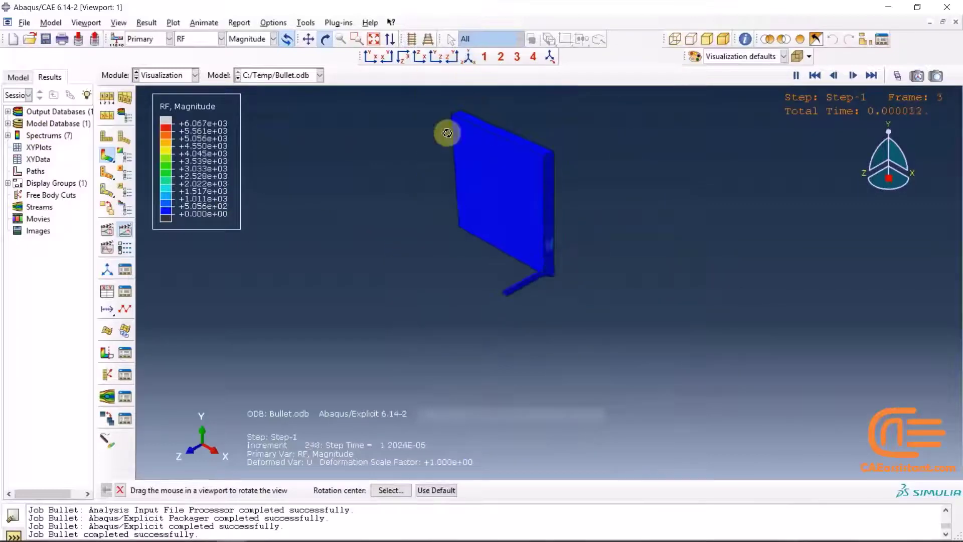
- Mirror the results display about the global XZ and YZ planes to show the full plate and bullet
left_click(118, 23)
left_click(155, 243)
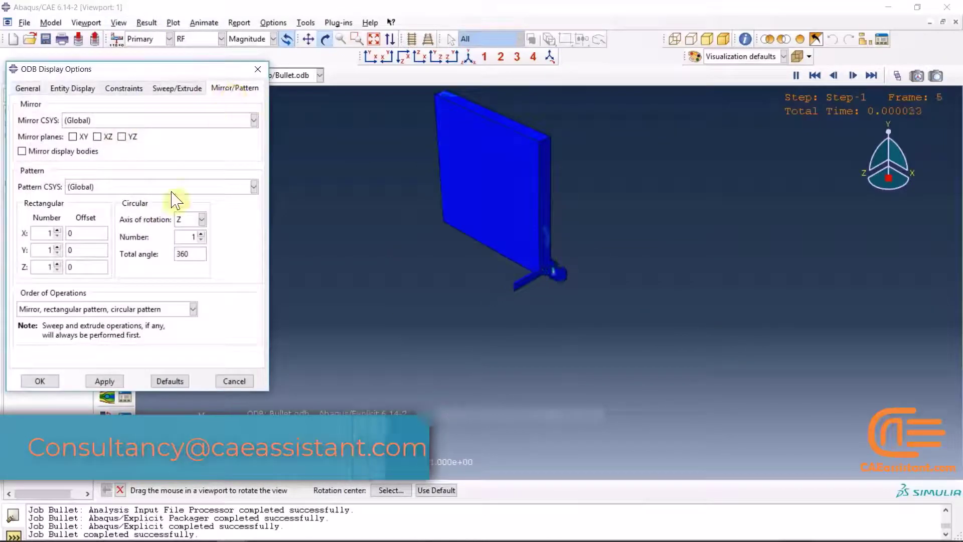
left_click(97, 136)
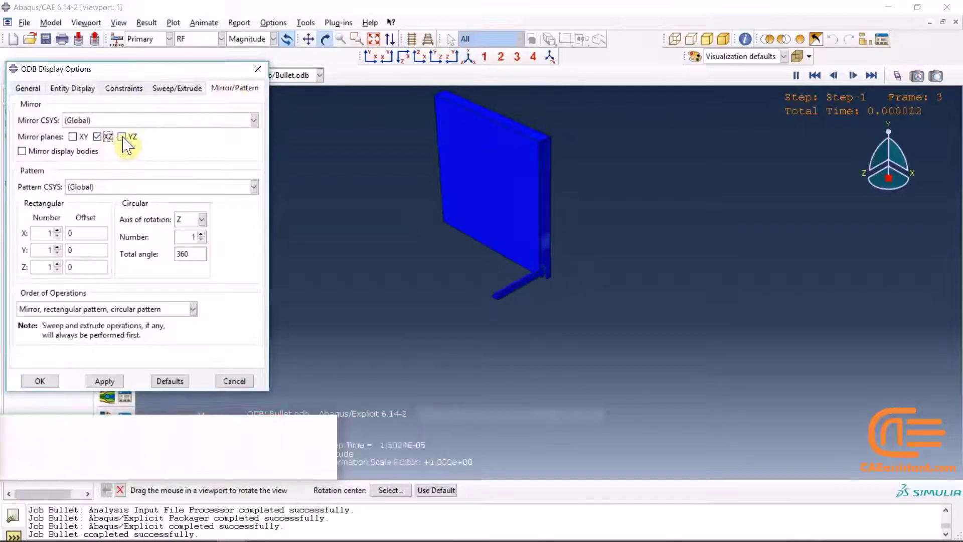
left_click(103, 381)
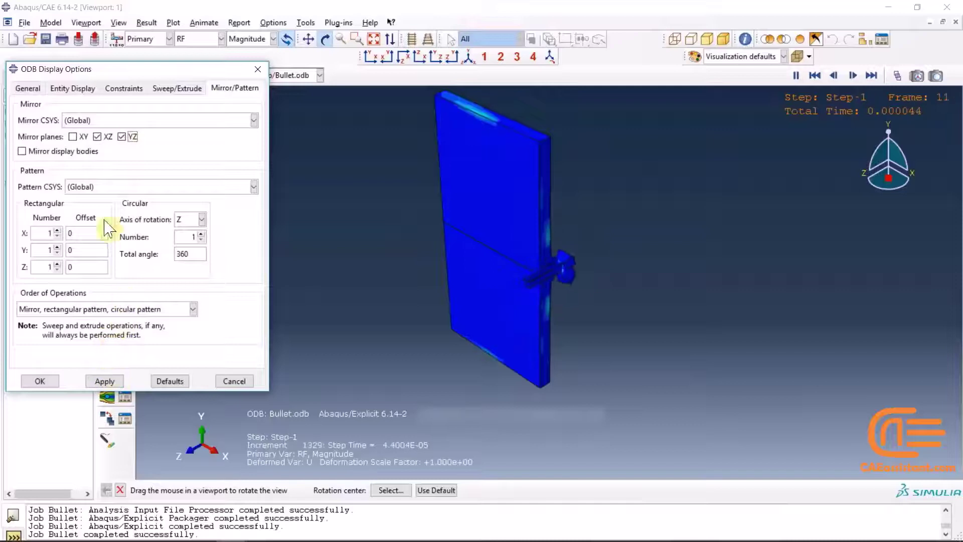
left_click(104, 382)
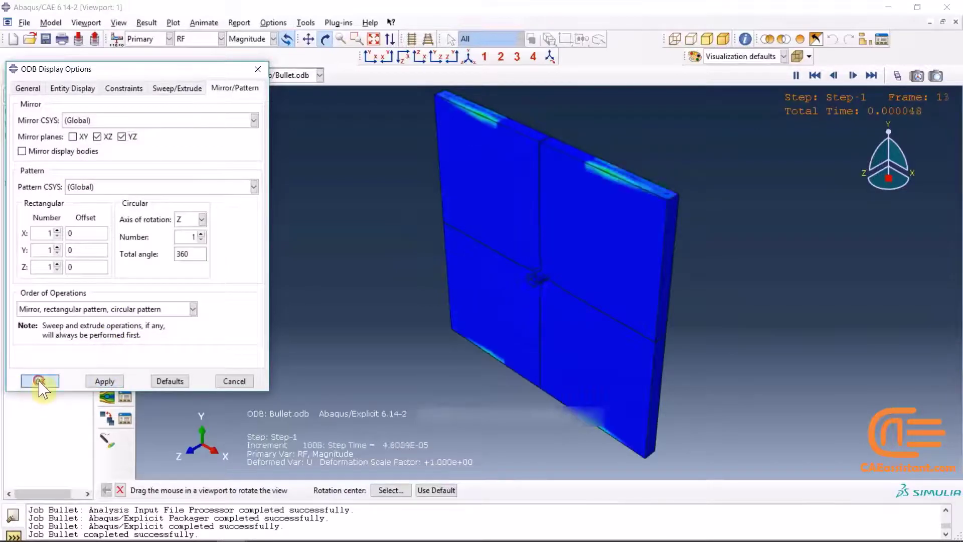
left_click(24, 383)
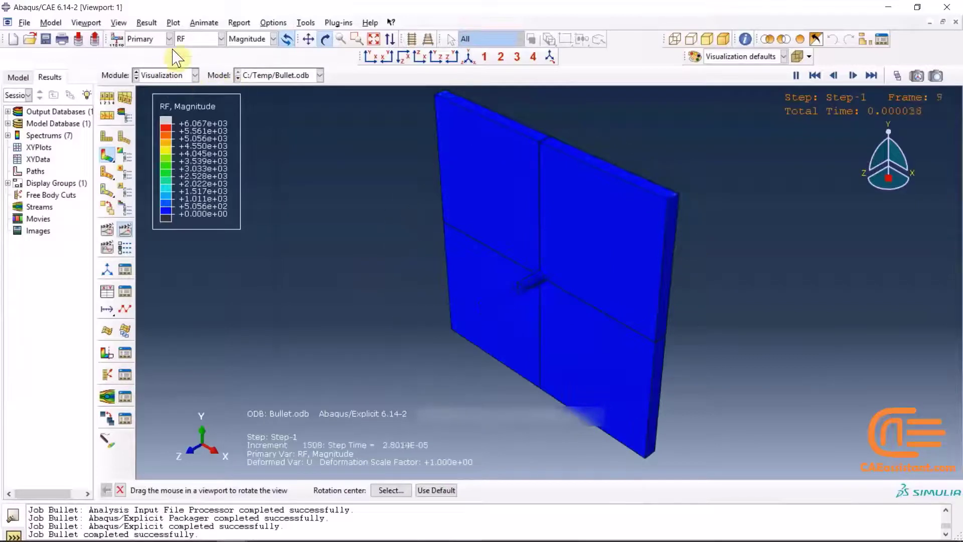
- Examine the Mises stress contour S on the mirrored model from several angles and switch the contour to PE
left_click(201, 38)
left_click(187, 137)
mouse_move(510, 274)
left_mouse_down()
mouse_move(543, 280)
mouse_move(533, 292)
mouse_move(464, 137)
mouse_move(537, 295)
mouse_move(568, 272)
mouse_move(506, 258)
left_mouse_up()
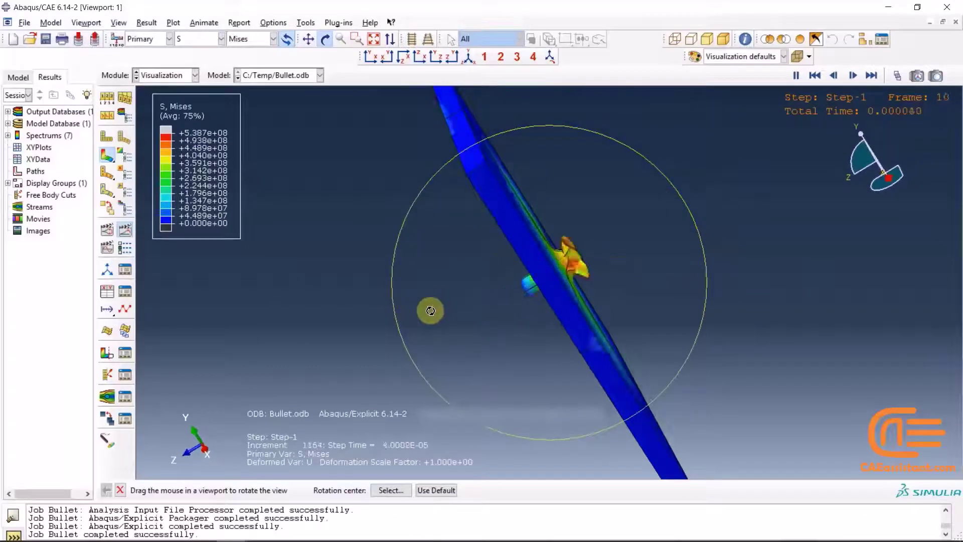
left_click_drag(540, 270, 598, 214)
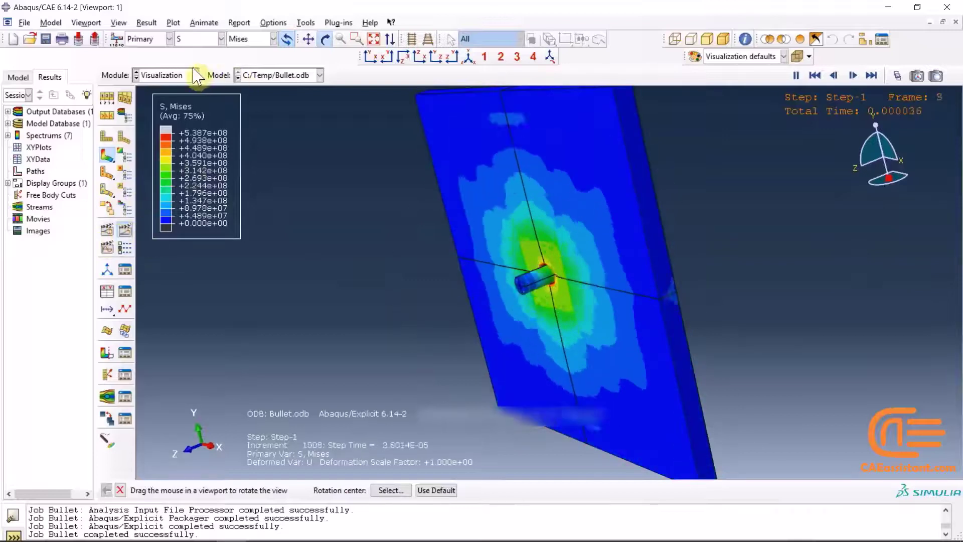
left_click(198, 39)
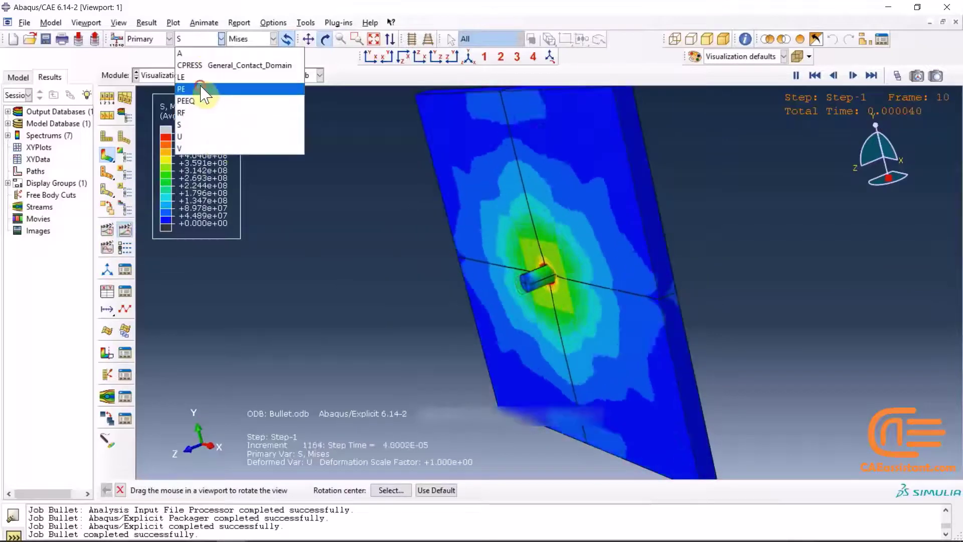
left_click(190, 89)
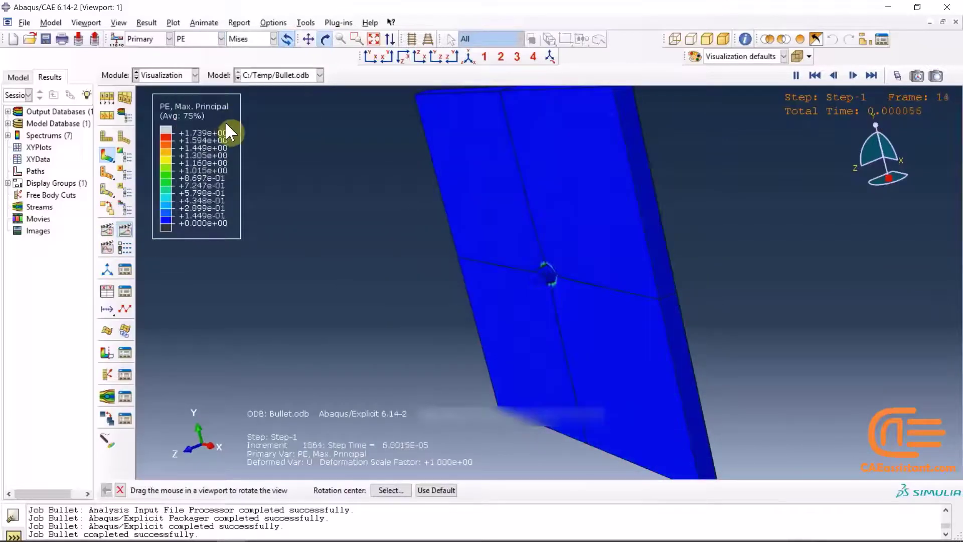
- View the animated displacement U and velocity V contours on the mirrored plate and bullet model
left_click(200, 39)
left_click(199, 137)
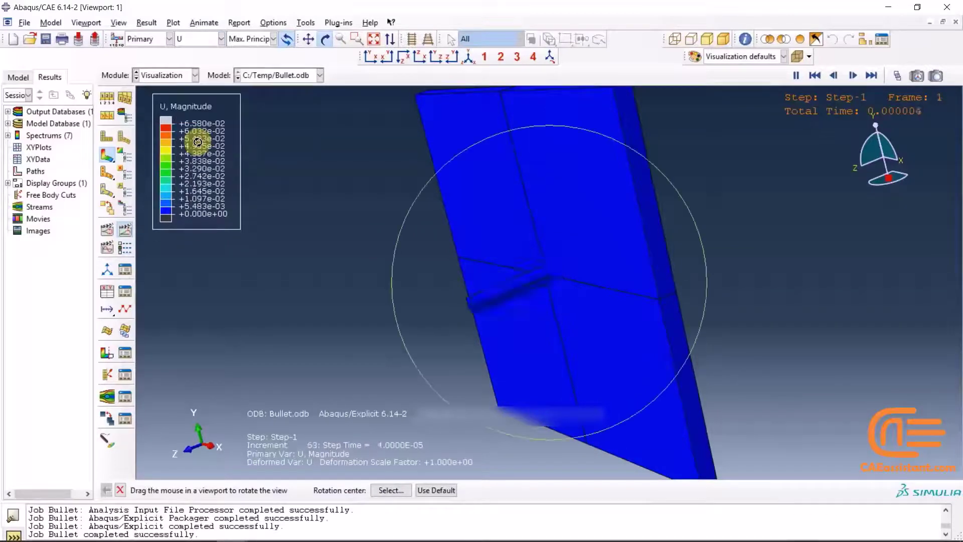
left_click(199, 39)
left_click(195, 149)
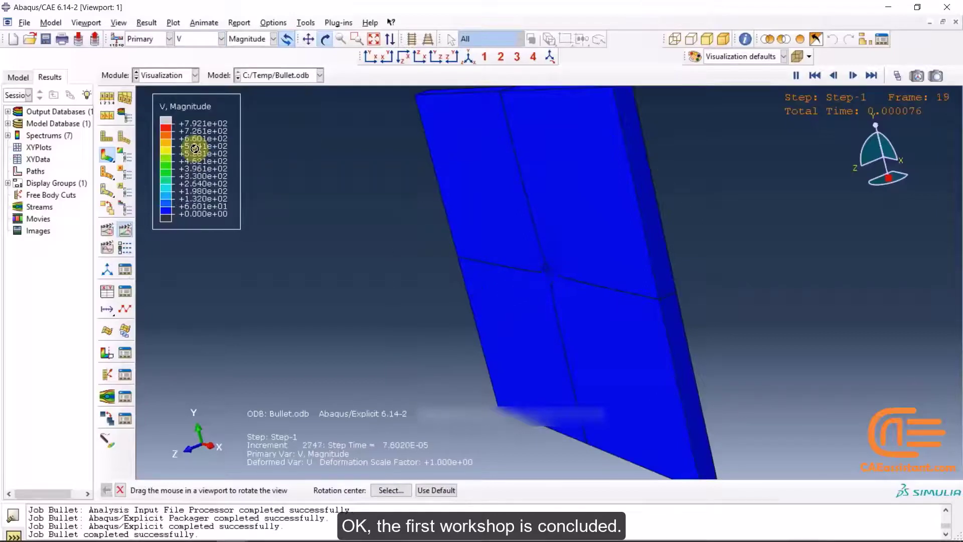
left_click(196, 39)
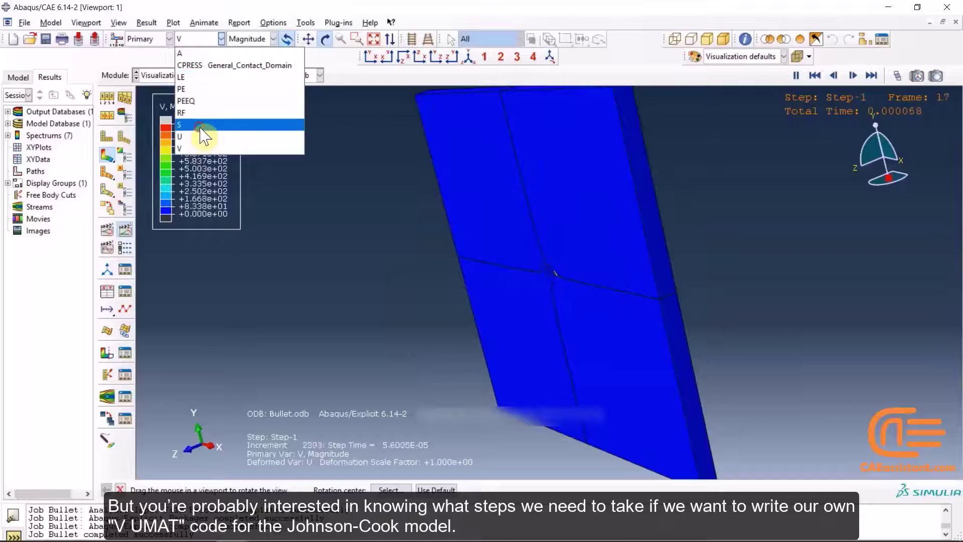
left_click(203, 134)
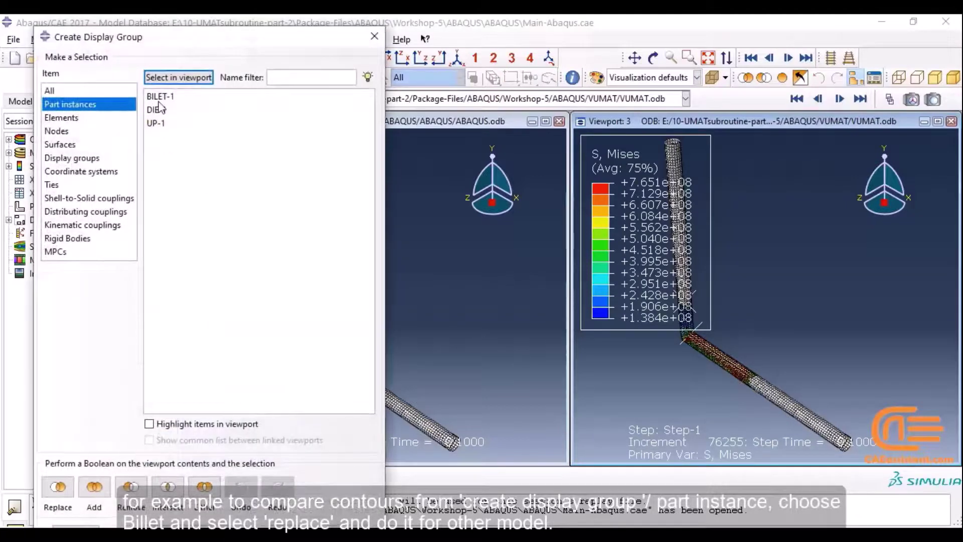
- Replace the display in the VUMAT.odb viewport with only the BILET-1 part instance
left_click(158, 99)
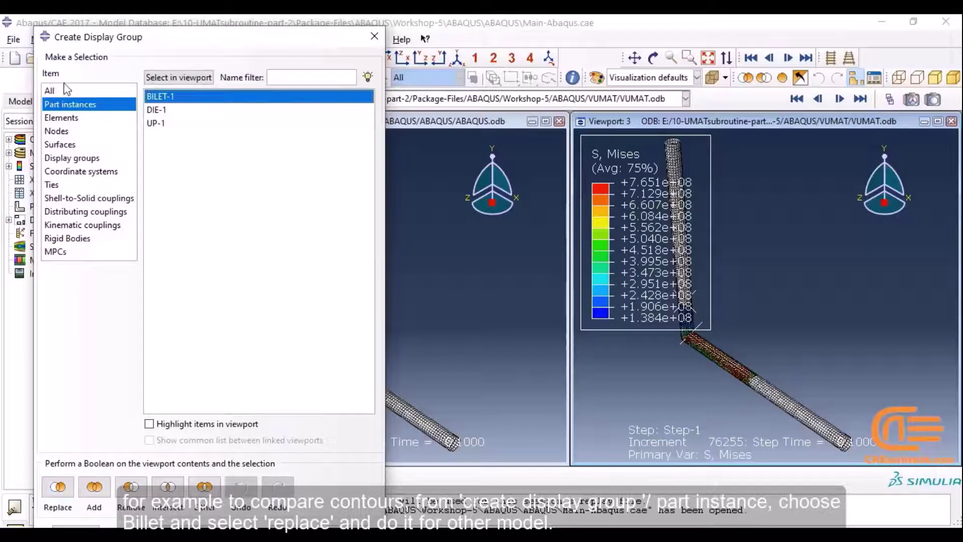
left_click(59, 488)
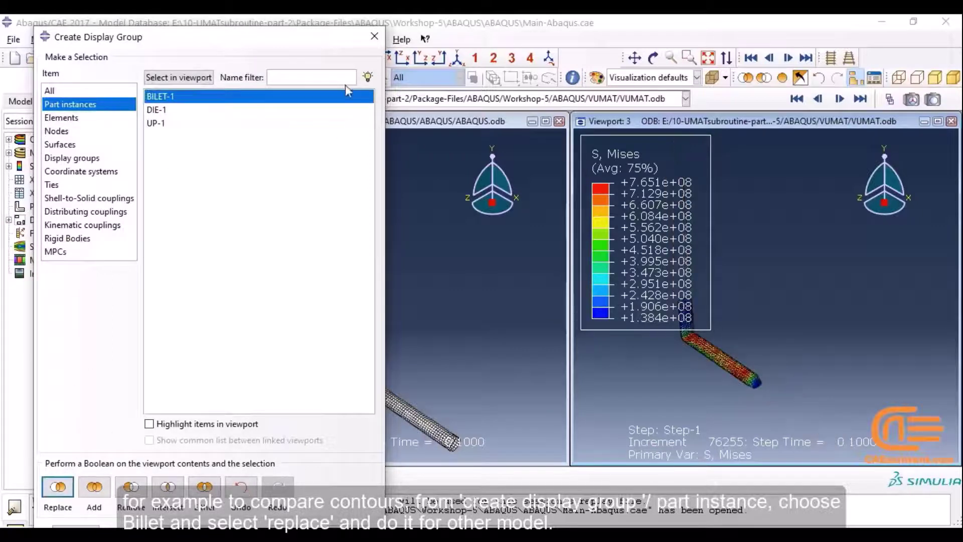
left_click(374, 36)
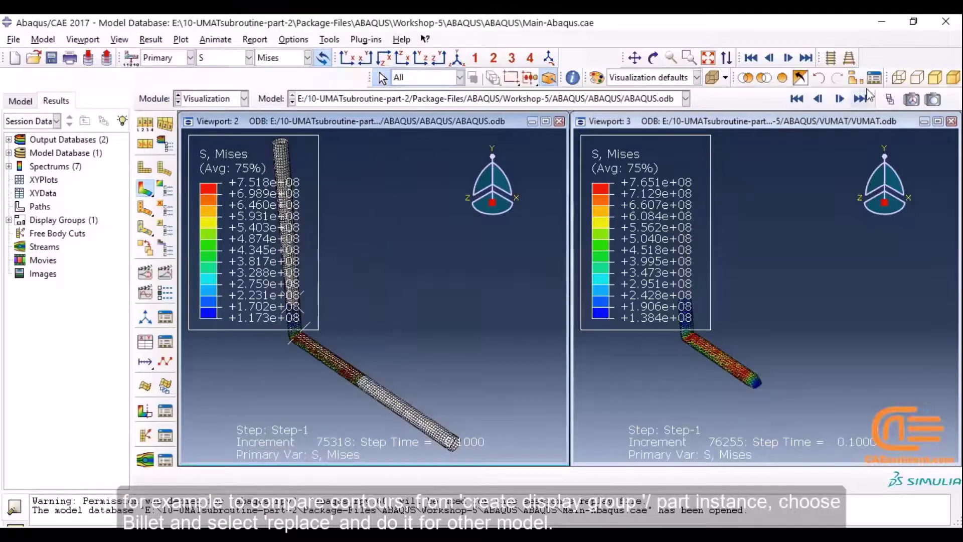
- Show only the BILET-1 part instance in the ABAQUS.odb viewport and fit the billet in the VUMAT.odb viewport
left_click(145, 459)
left_click(159, 97)
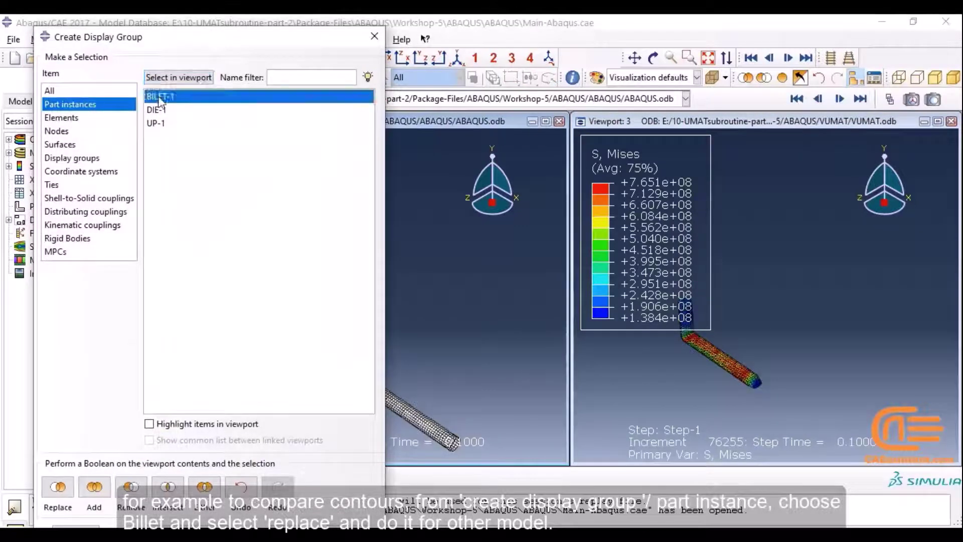
left_click(58, 486)
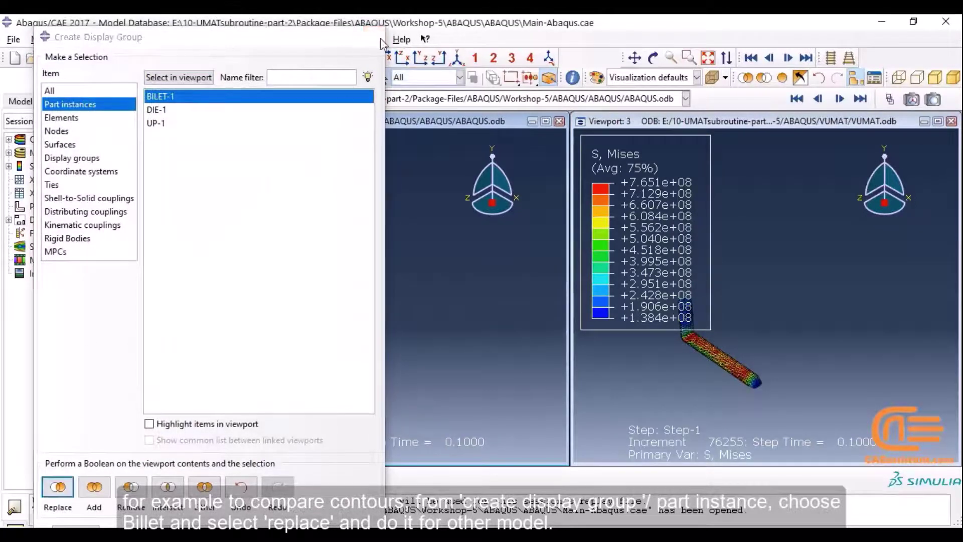
left_click(374, 36)
left_click(697, 122)
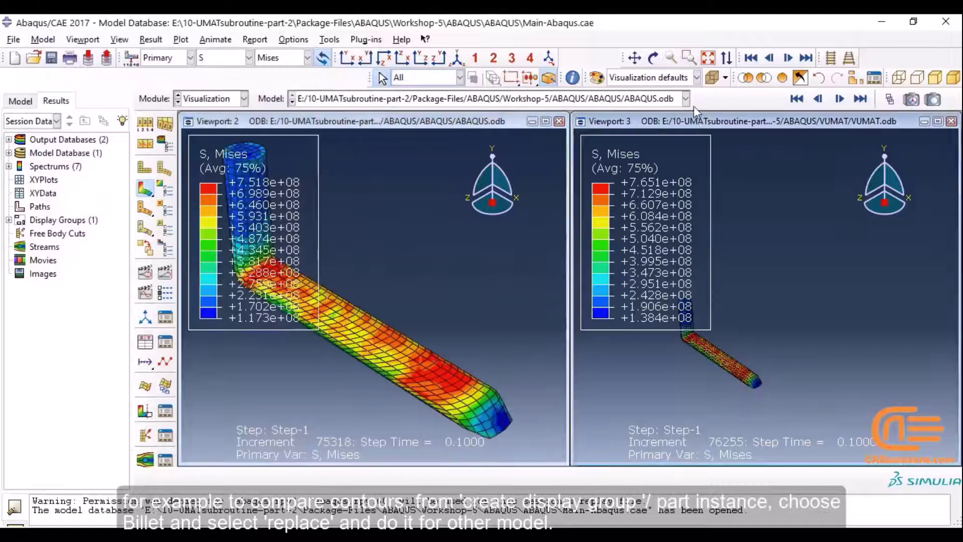
left_click(706, 59)
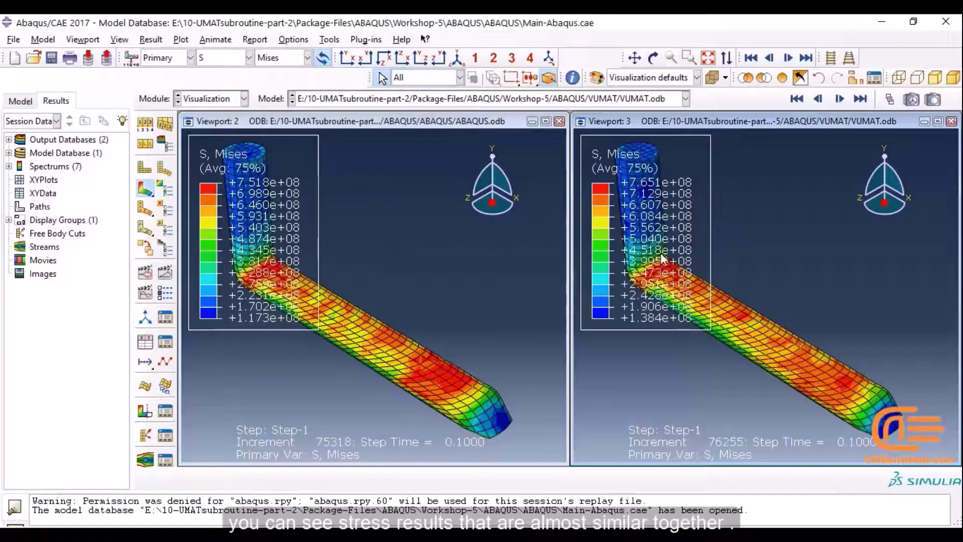
- Compare equivalent plastic strain by contouring SDV1 in the VUMAT.odb viewport and PEEQ in the ABAQUS.odb viewport
left_click(246, 61)
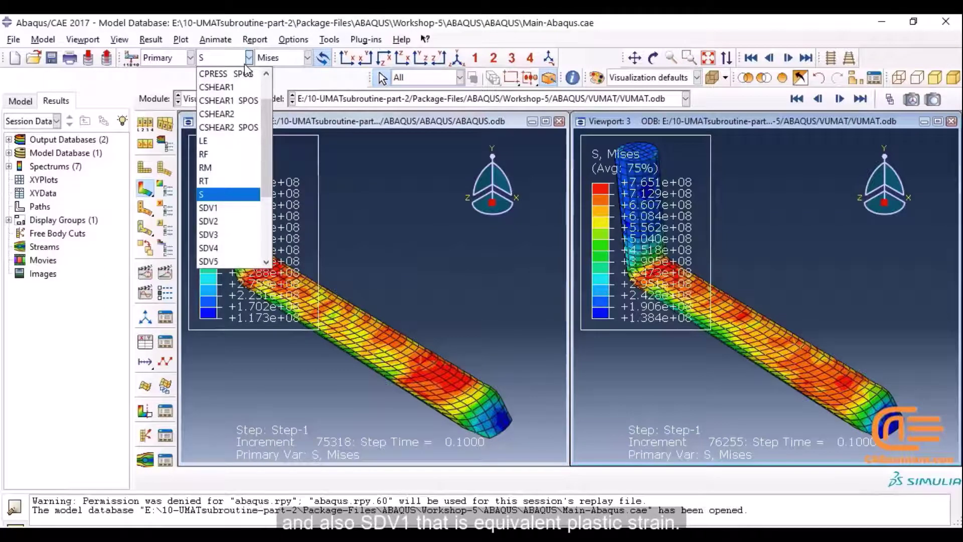
left_click(228, 208)
left_click(291, 136)
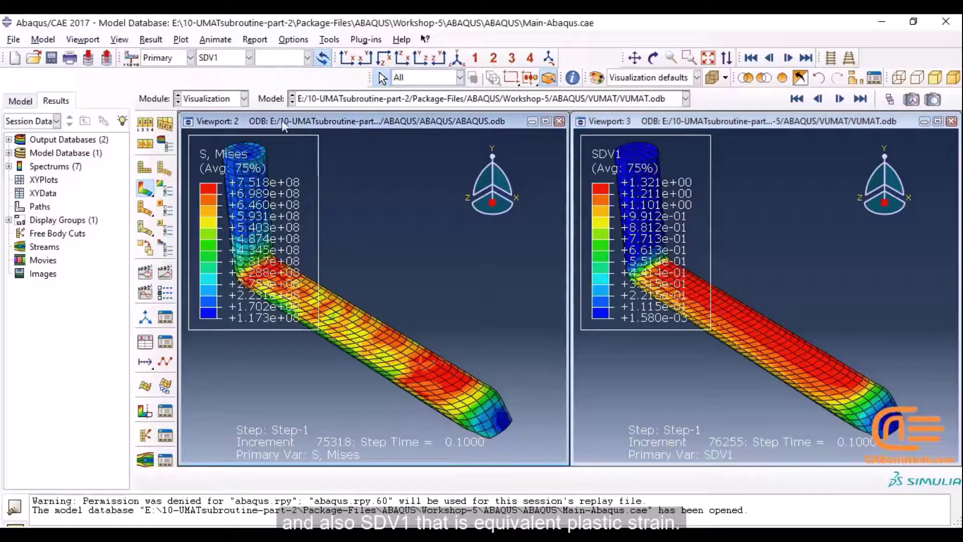
left_click(248, 58)
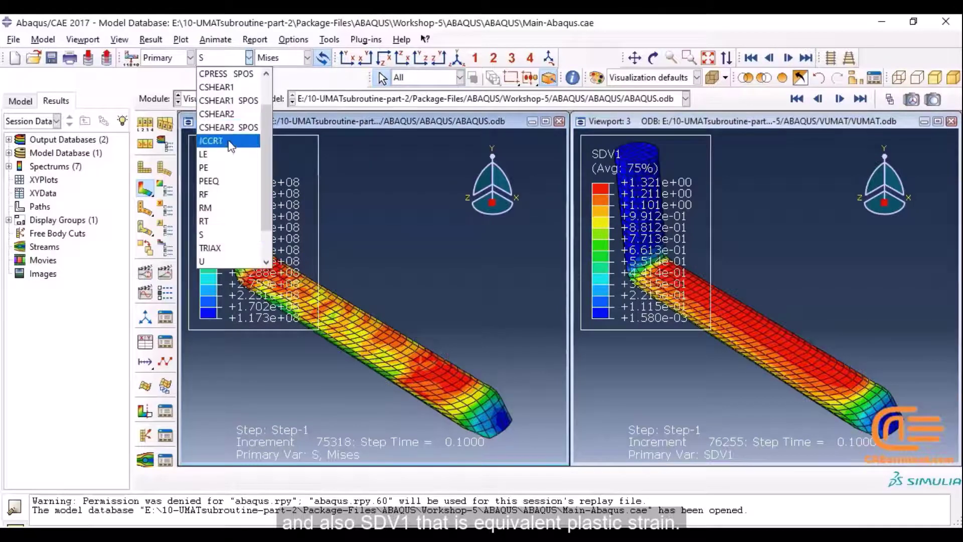
left_click(227, 140)
left_click(249, 58)
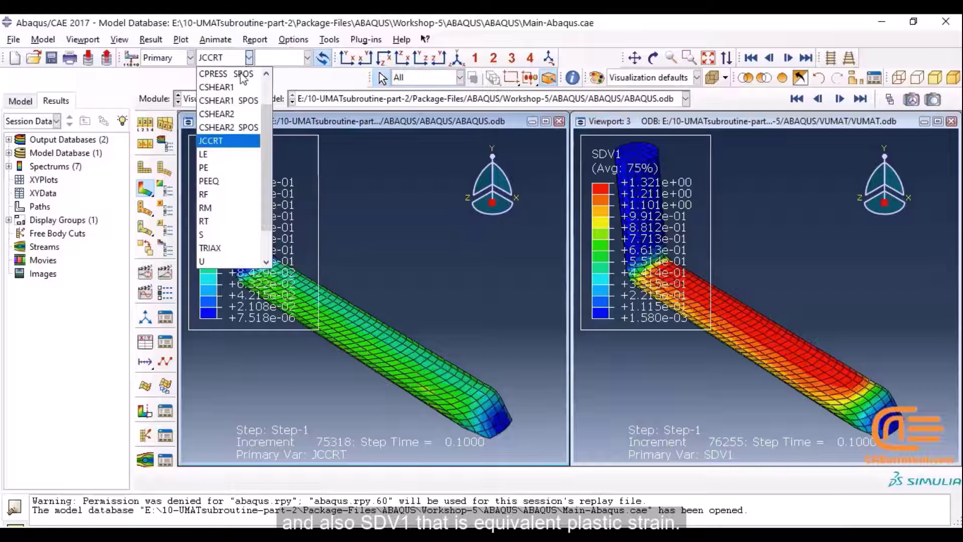
left_click(217, 181)
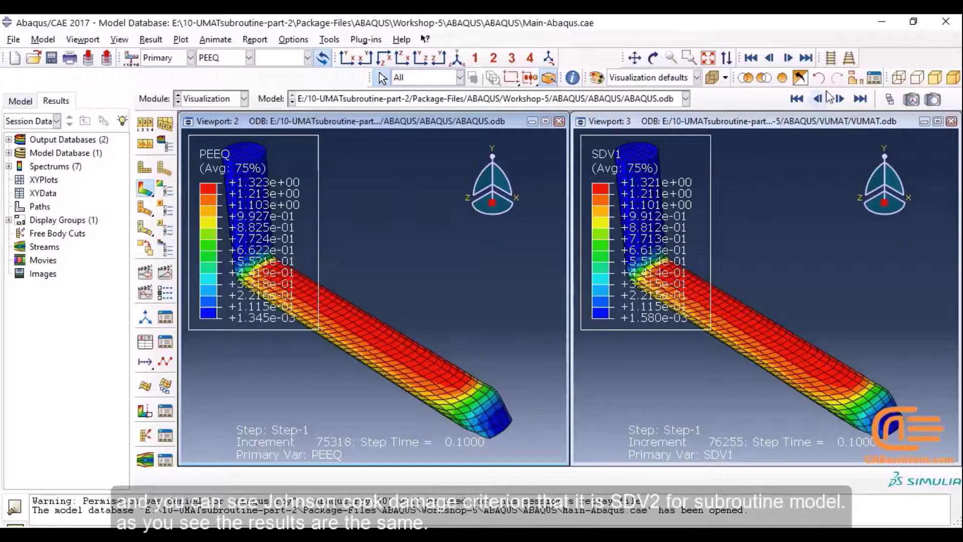
- Compare the Johnson-Cook damage criterion by contouring JCCRT in the ABAQUS.odb viewport and SDV2 in the VUMAT.odb viewport
left_click(530, 77)
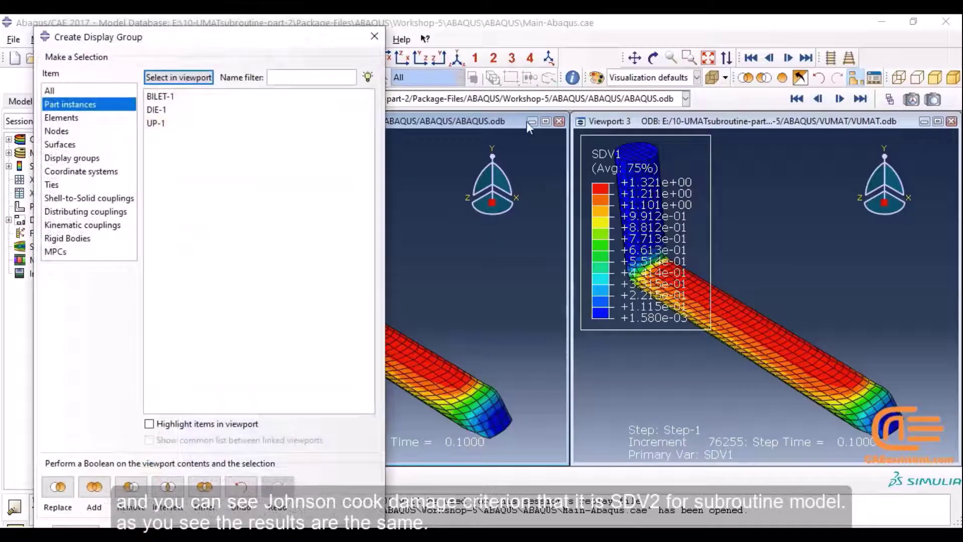
left_click(374, 36)
left_click(241, 60)
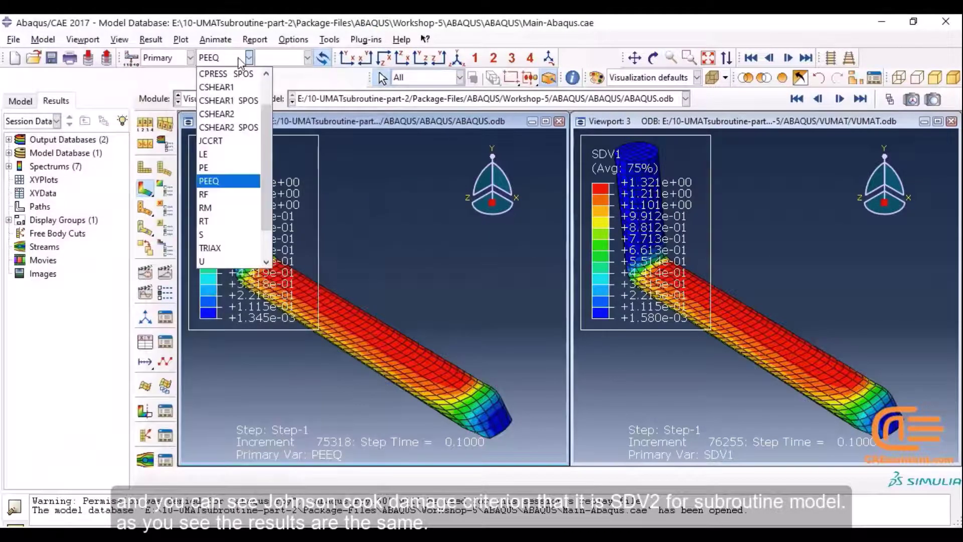
left_click(218, 143)
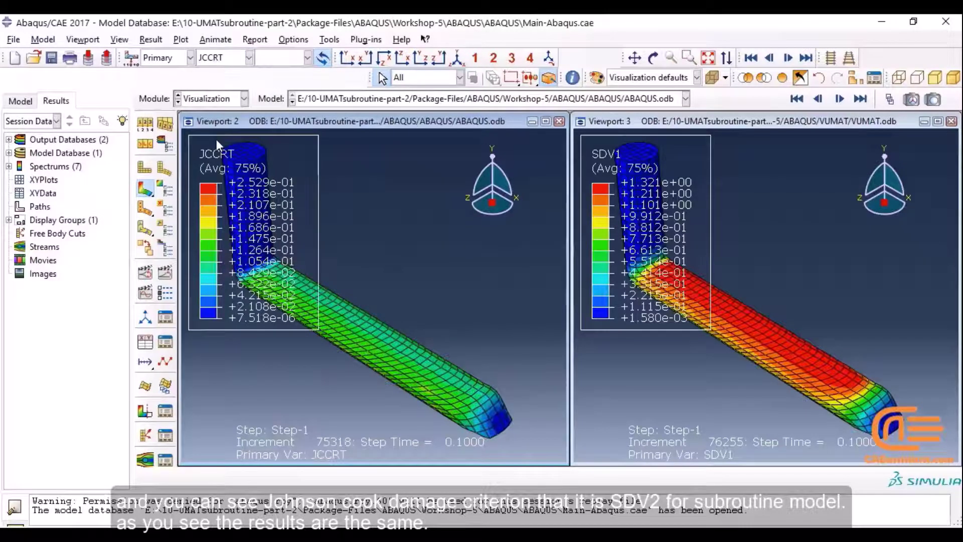
left_click(627, 121)
left_click(234, 58)
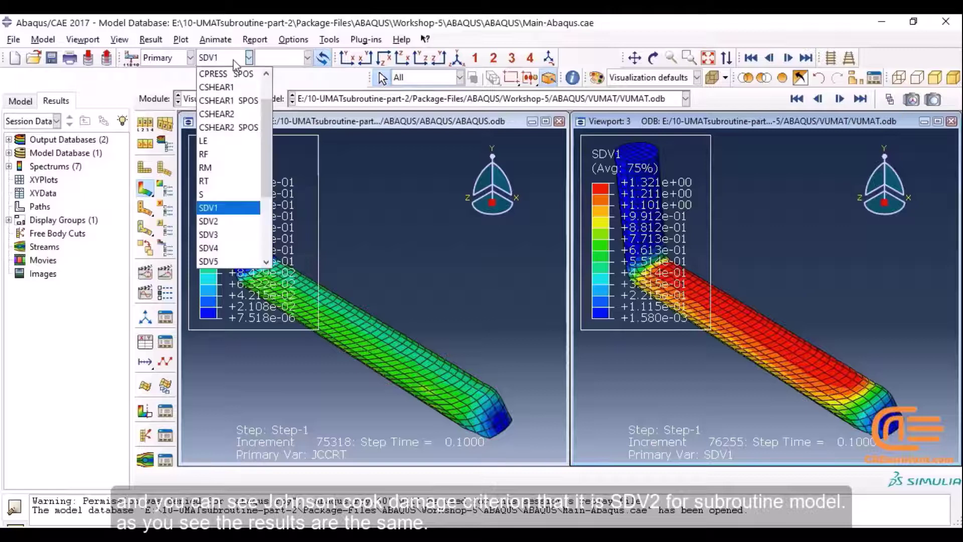
left_click(223, 221)
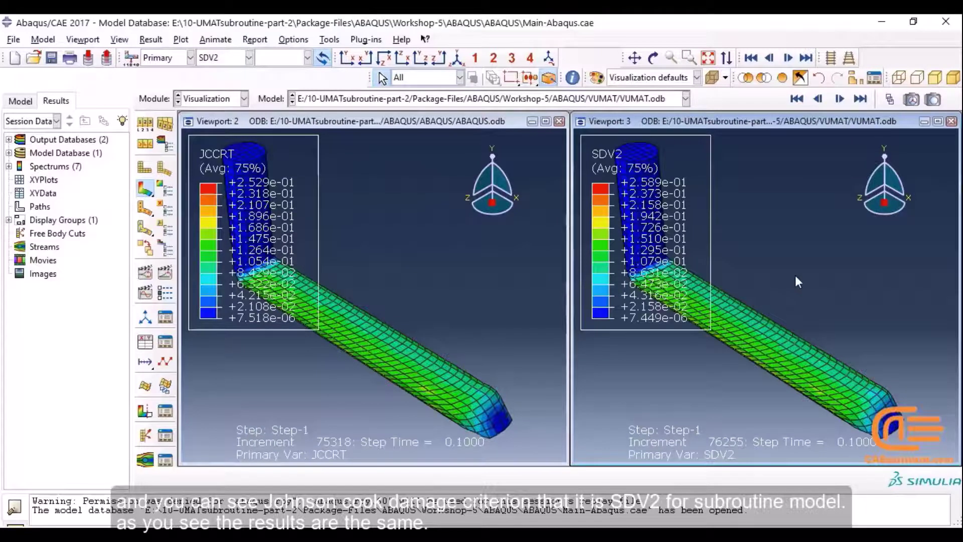
- Switch to Visual Studio and review the STATEV variable descriptions in the VUMAT code, then return to Abaqus/CAE
key("alt+Tab")
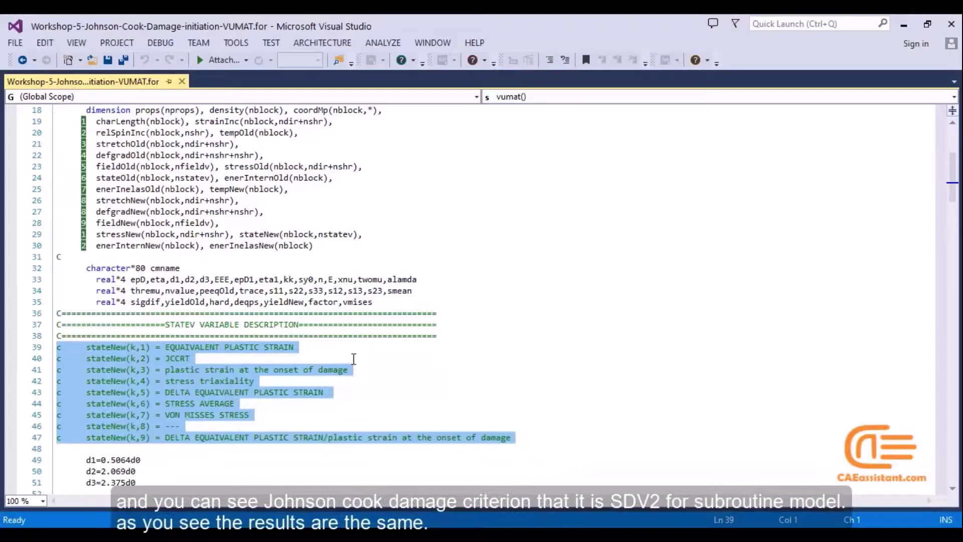
left_click(271, 380)
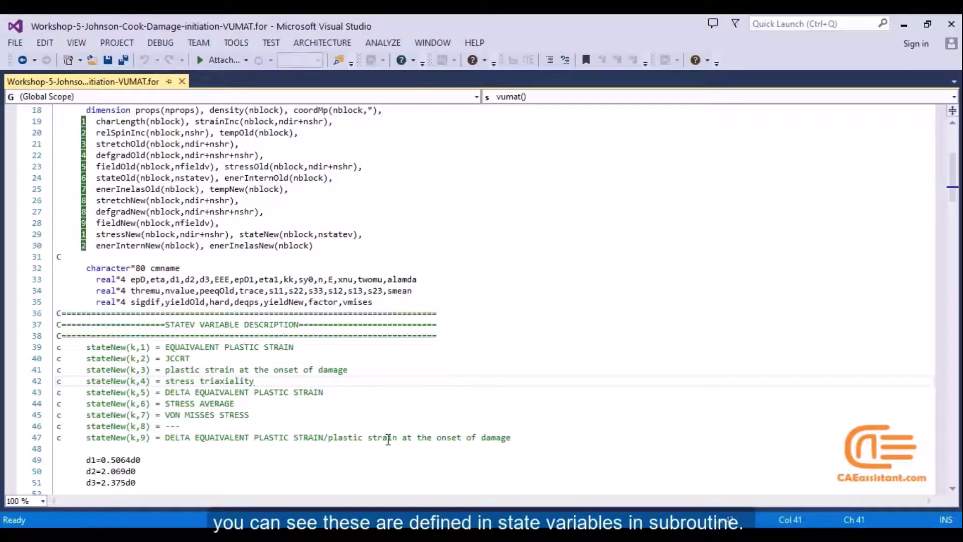
left_click(906, 23)
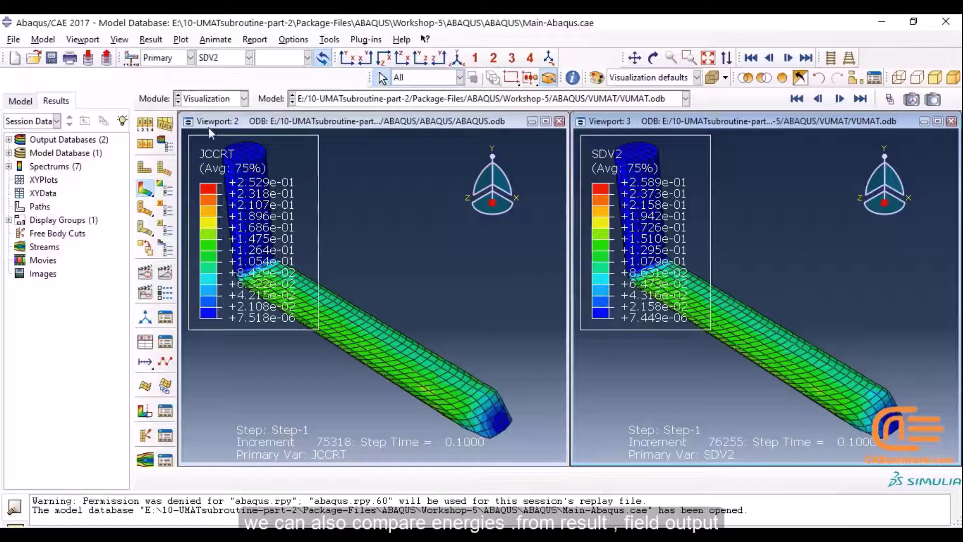
- Save the VUMAT model's internal energy ALLIE and plastic dissipation ALLPD history outputs as XY data with the "as is" operation and plot them
left_click(88, 42)
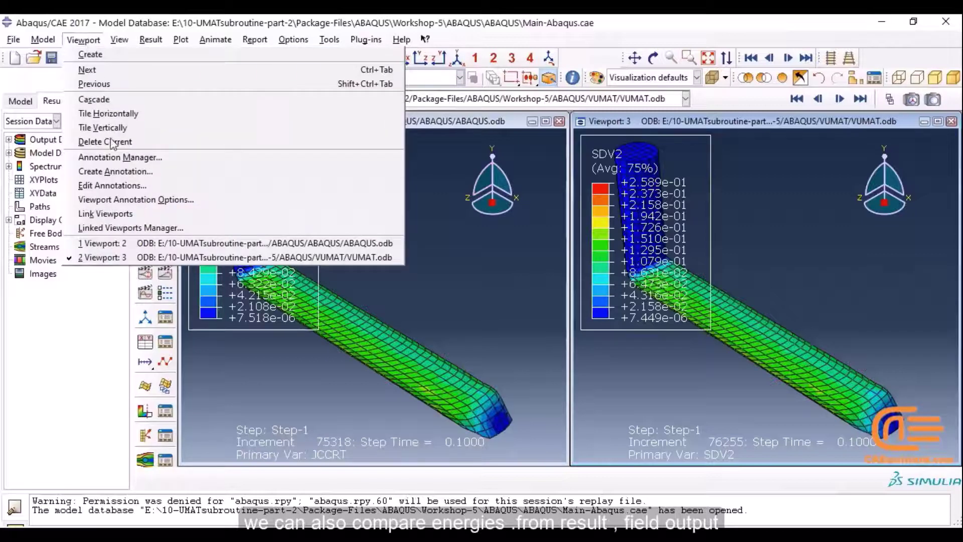
key("Escape")
left_click(151, 39)
left_click(167, 110)
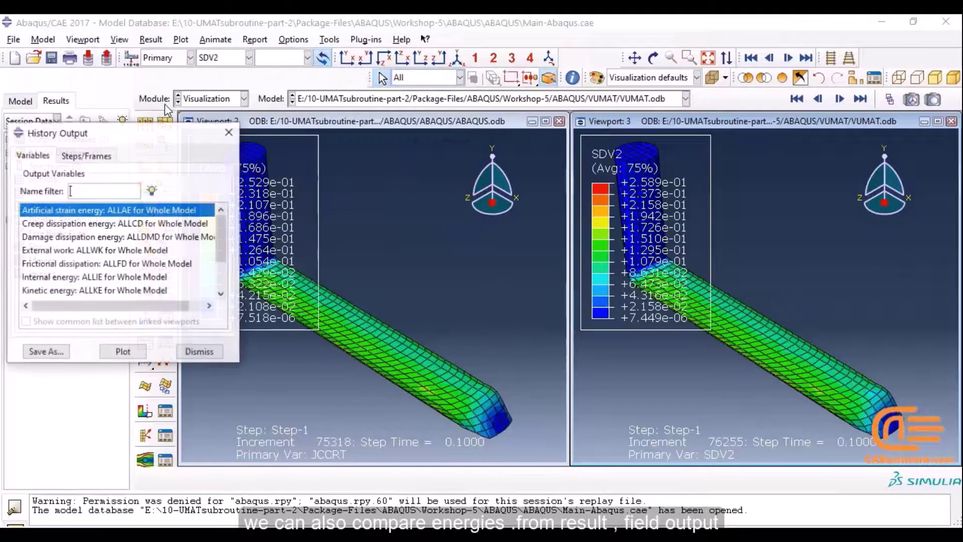
left_click(623, 121)
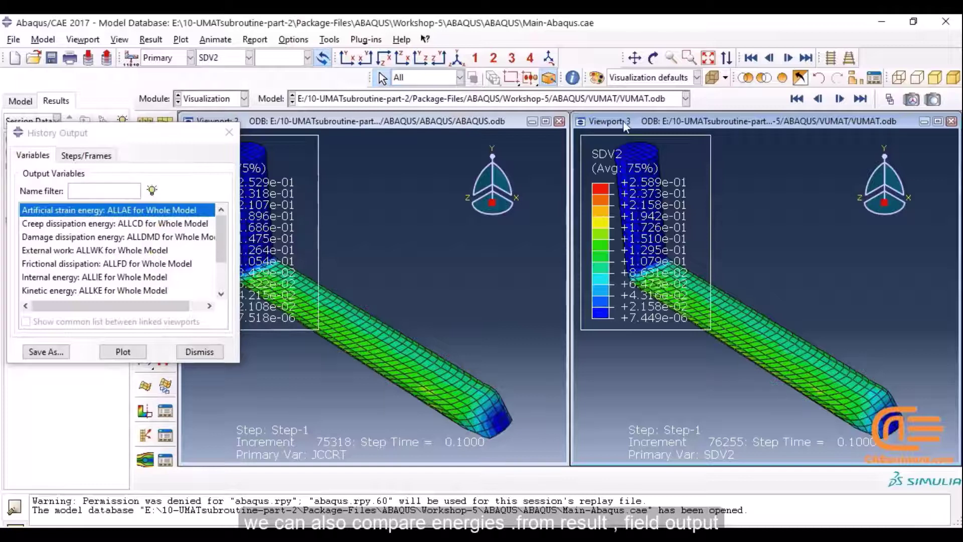
left_click(68, 277)
scroll(71, 279, "down", 2)
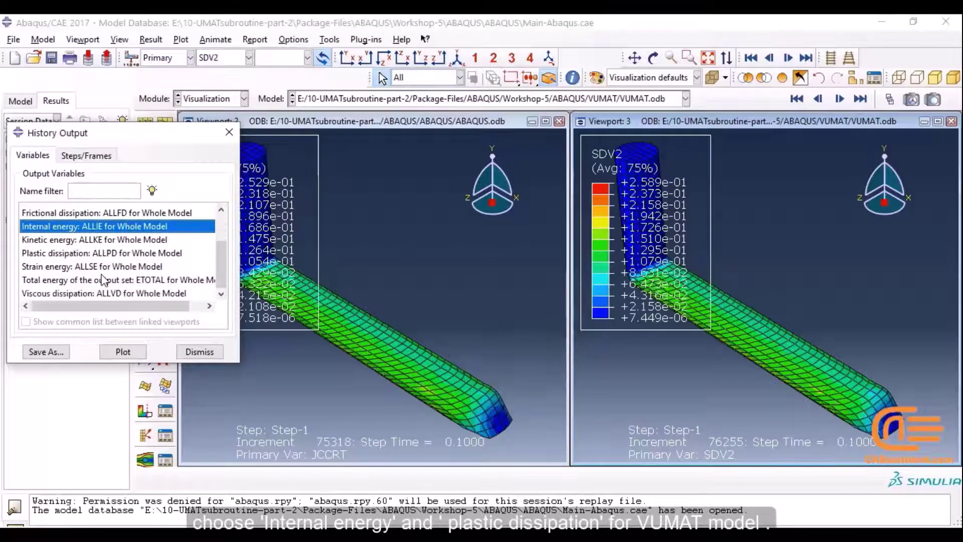
left_click_drag(238, 362, 368, 478)
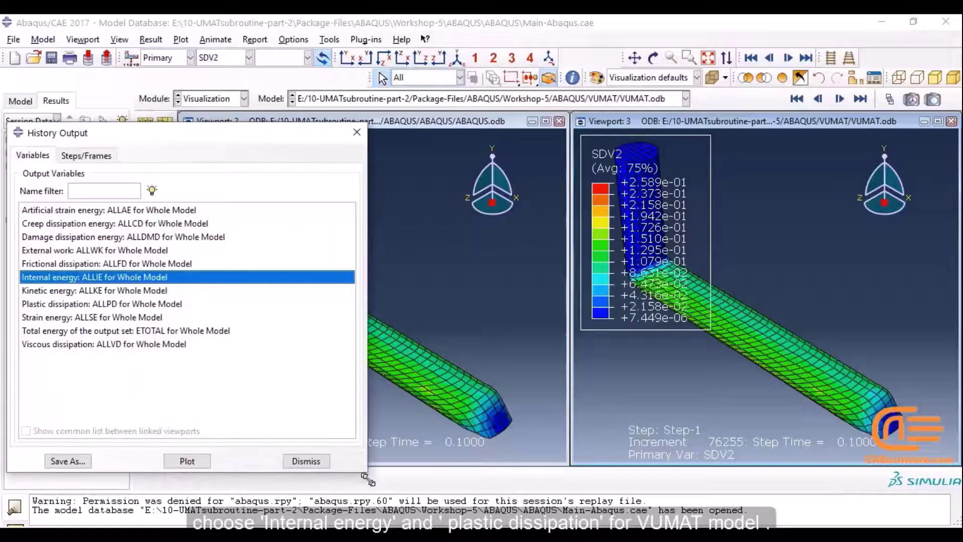
left_click(115, 303)
left_click(103, 277, "ctrl")
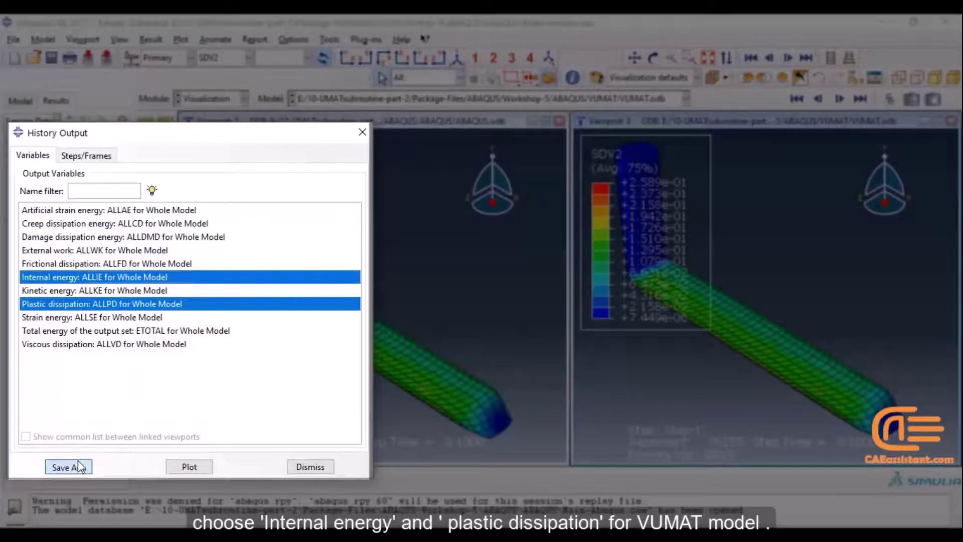
left_click(79, 467)
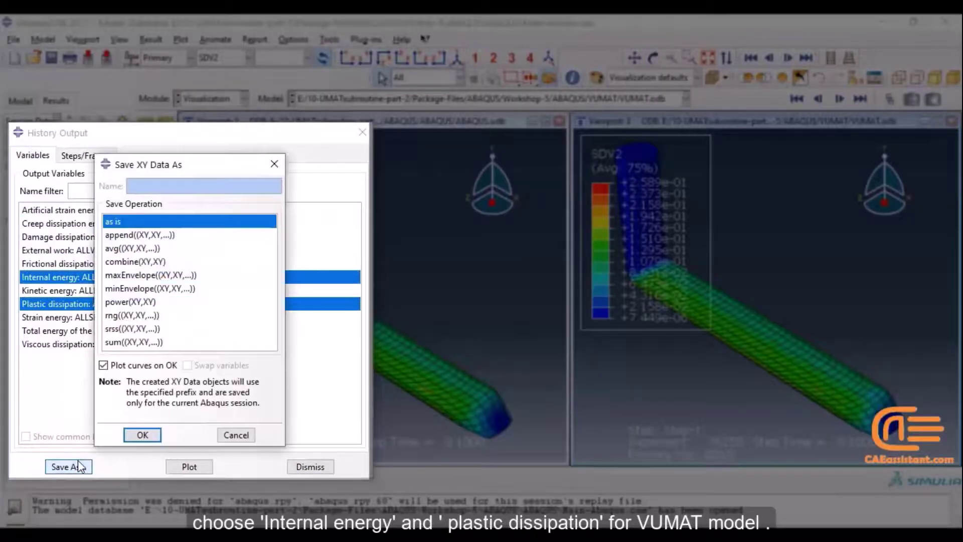
left_click(142, 434)
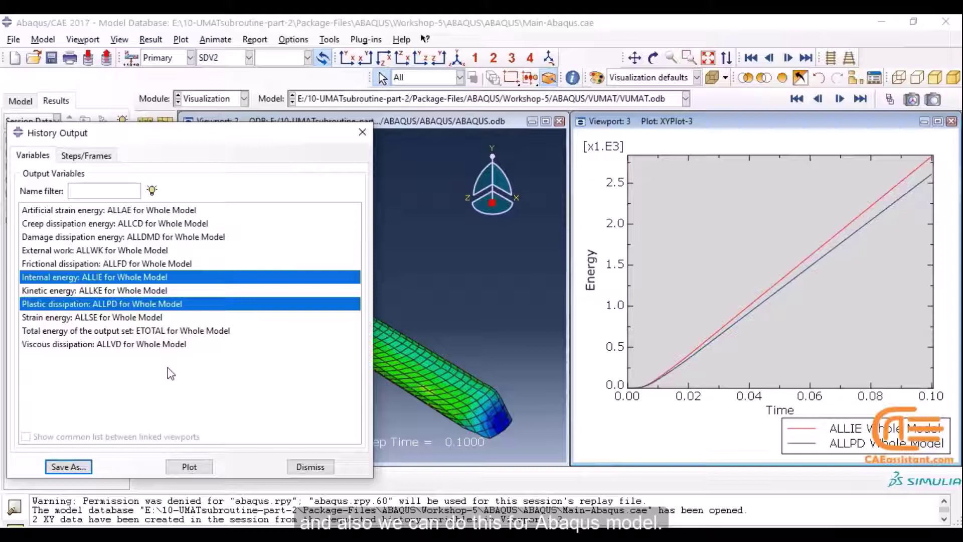
- Save and plot the ALLIE and ALLPD history outputs for the ABAQUS.odb model, and widen the Name column in the XY Data Manager
left_click(477, 119)
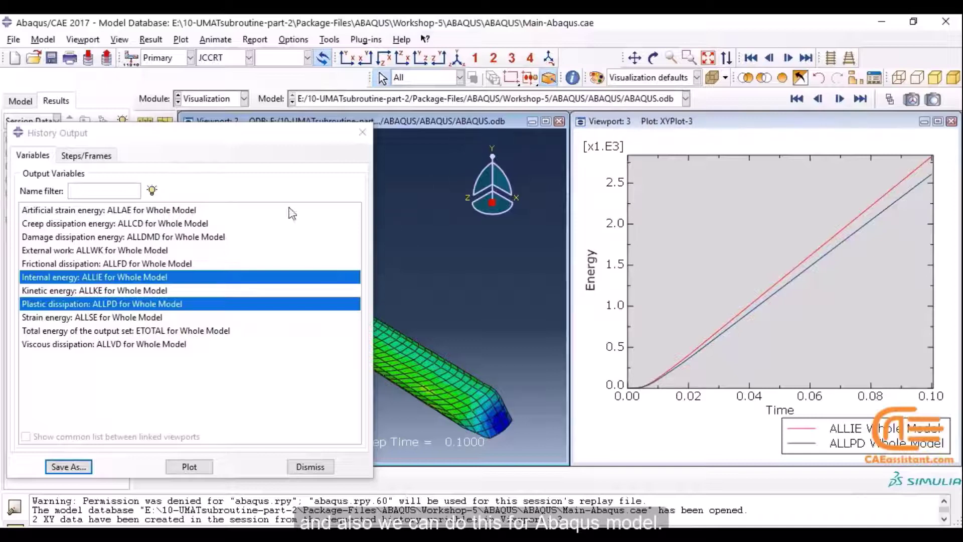
left_click(68, 466)
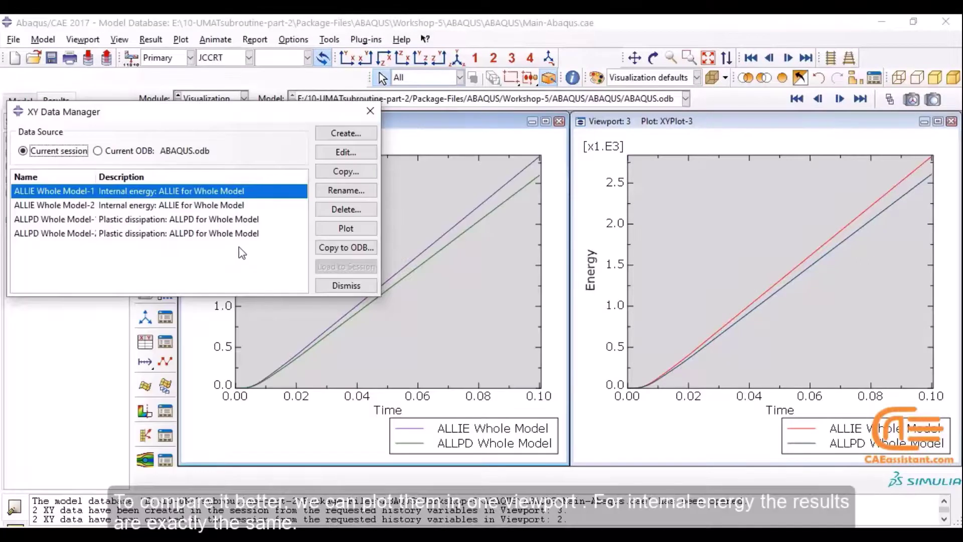
left_click_drag(96, 176, 140, 174)
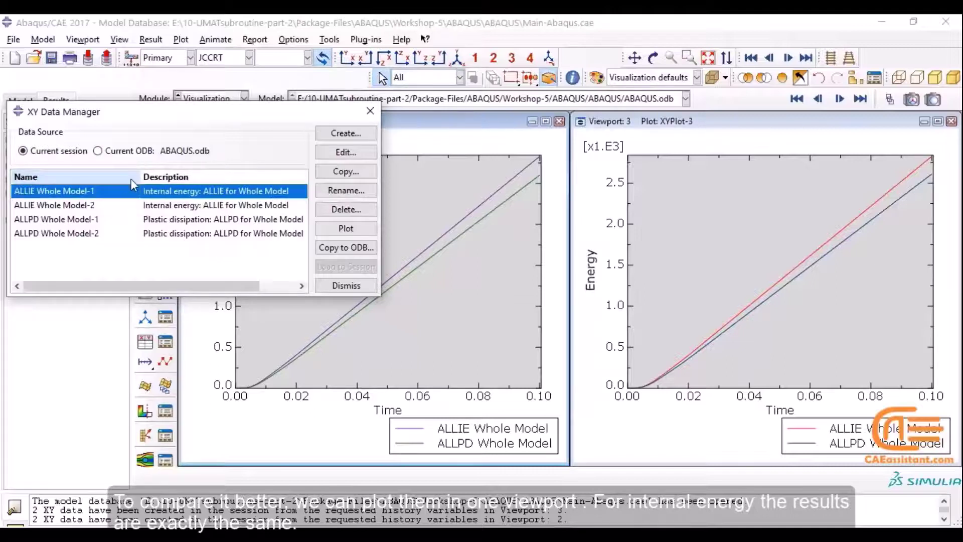
- Plot the two ALLIE internal energy curves together, then close Viewport 3 and maximize the comparison viewport
left_click(125, 205, "ctrl")
left_click(329, 227)
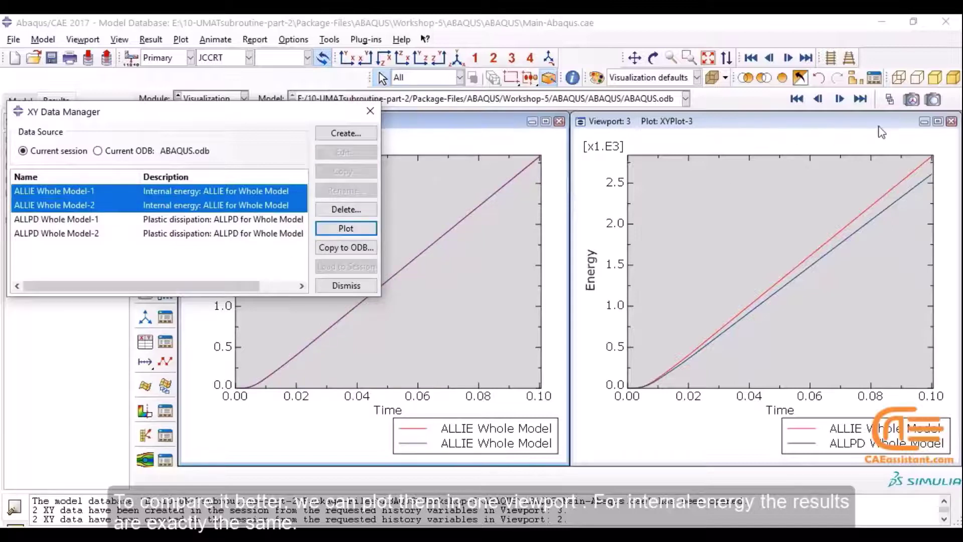
left_click(951, 122)
left_click(546, 121)
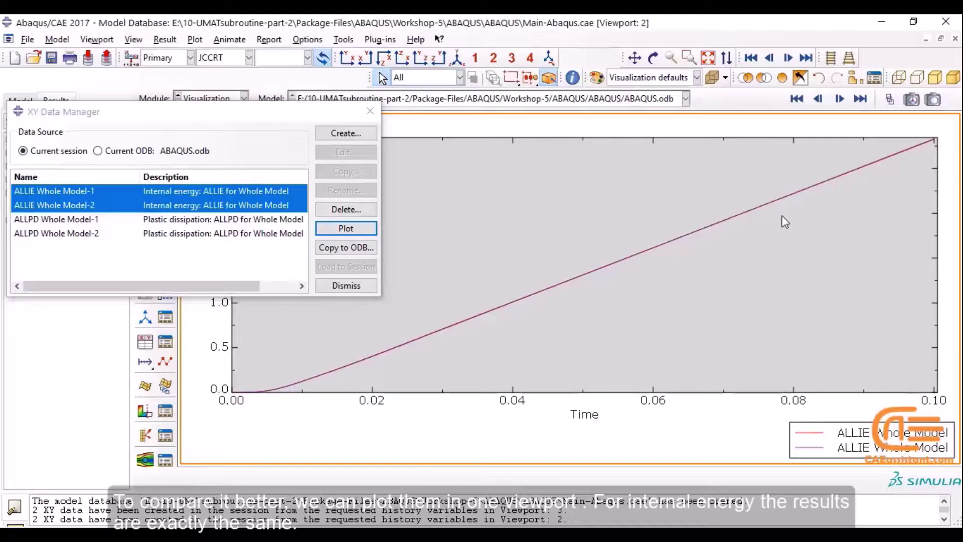
- Plot both ALLPD plastic dissipation curves together in the maximized viewport and dismiss the XY Data Manager
left_click_drag(150, 219, 150, 233)
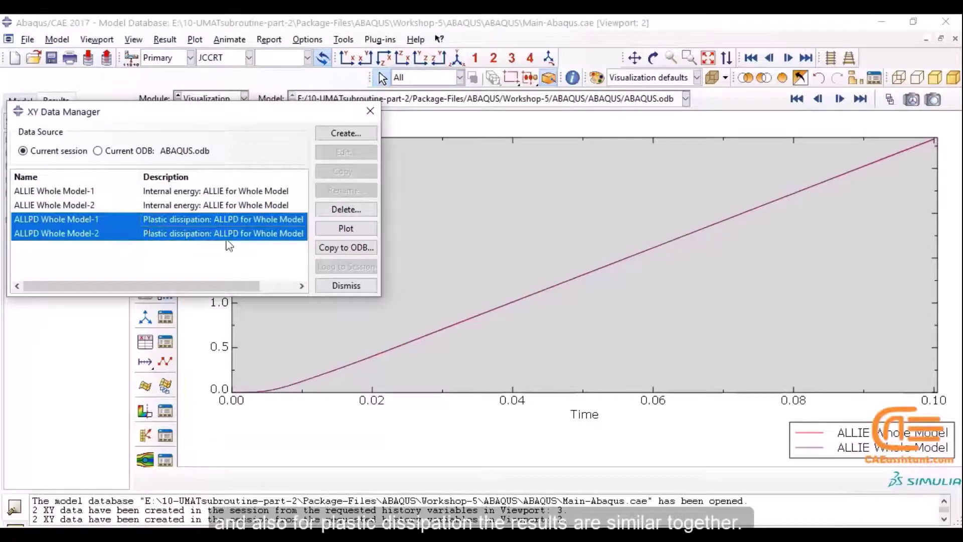
left_click(337, 232)
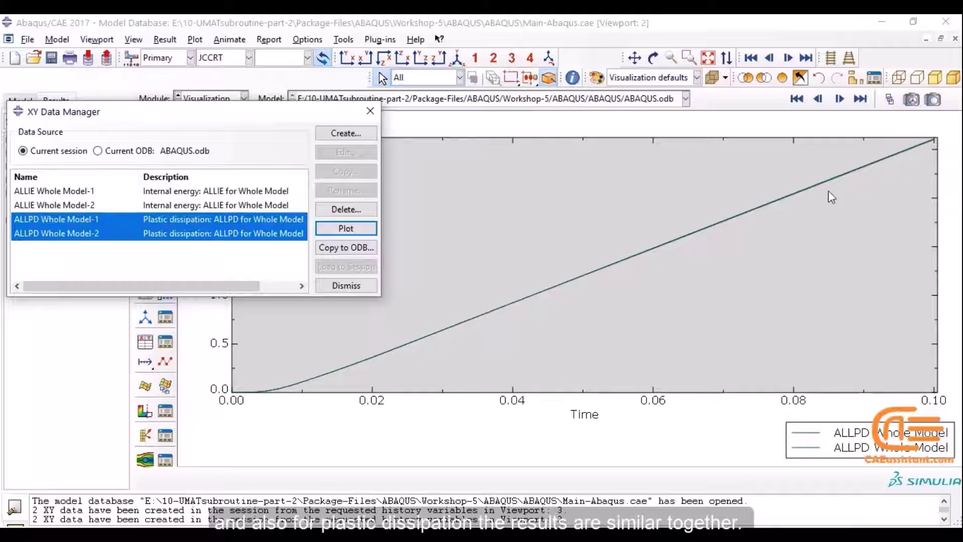
left_click(346, 285)
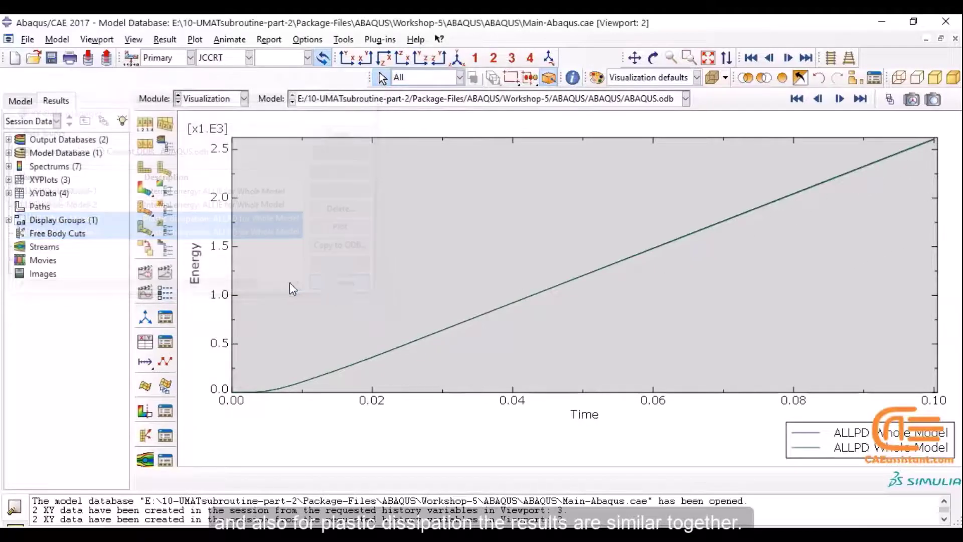
left_click(149, 198)
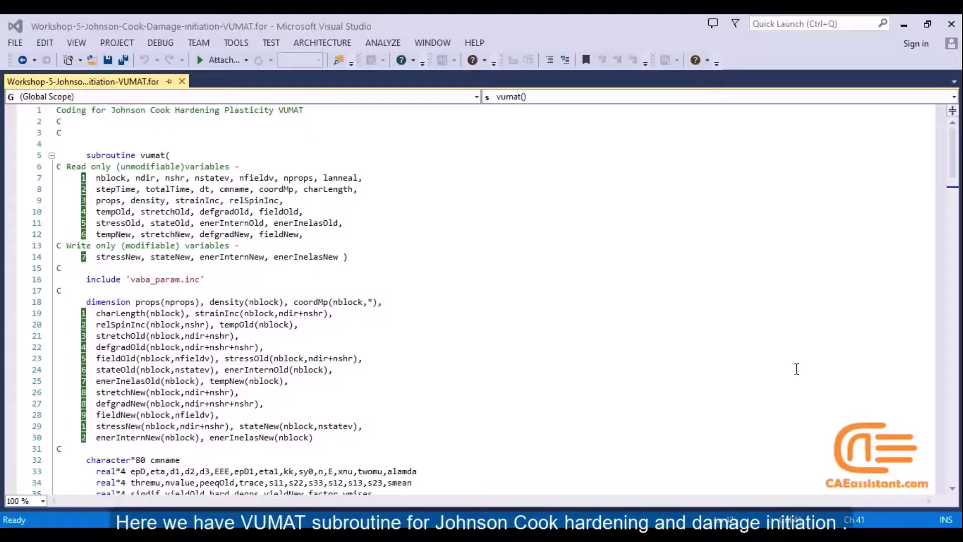
- In Visual Studio, examine the VUMAT interface block through the character*80 cmname line and highlight the real*4 variable declarations
left_click(62, 153)
left_click_drag(62, 154, 277, 456)
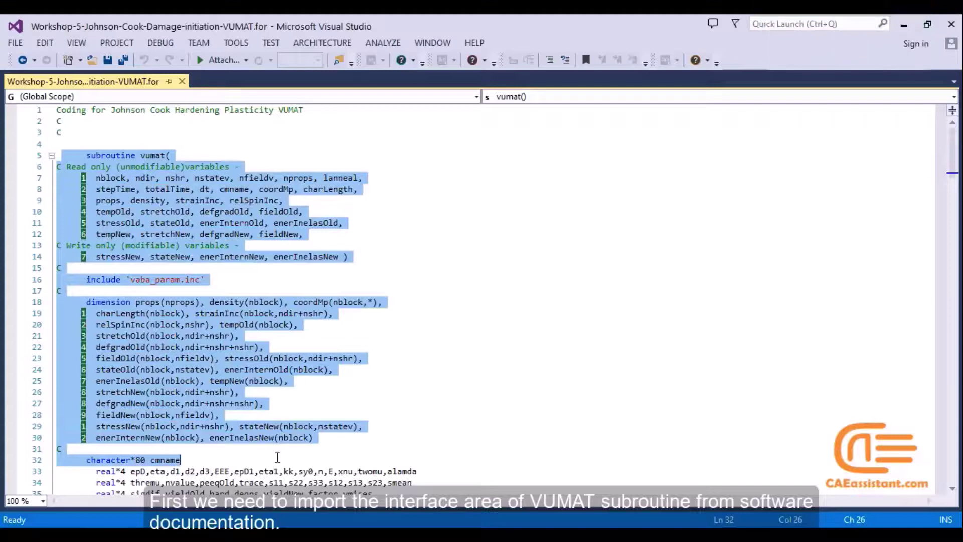
scroll(183, 237, "down", 3)
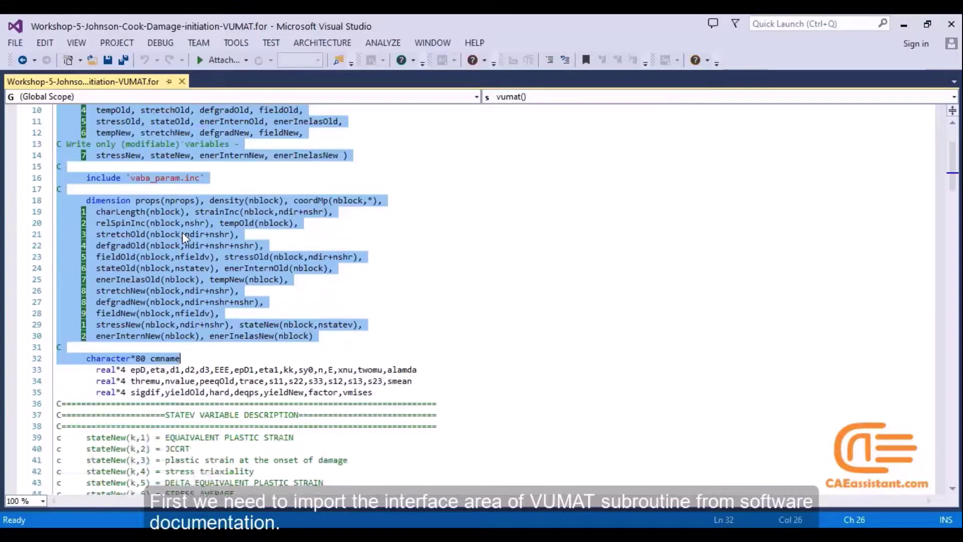
scroll(183, 237, "down", 1)
left_click(230, 336)
left_click_drag(387, 361, 62, 333)
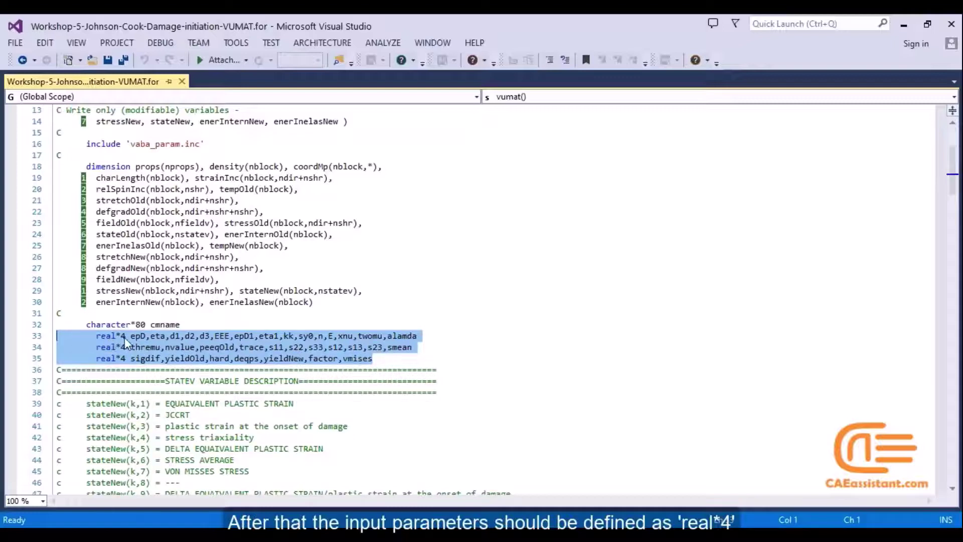
- Examine the STATEV variable descriptions and the d1, d2 and d3 Johnson-Cook damage initiation parameters in the VUMAT code
scroll(136, 336, "down", 4)
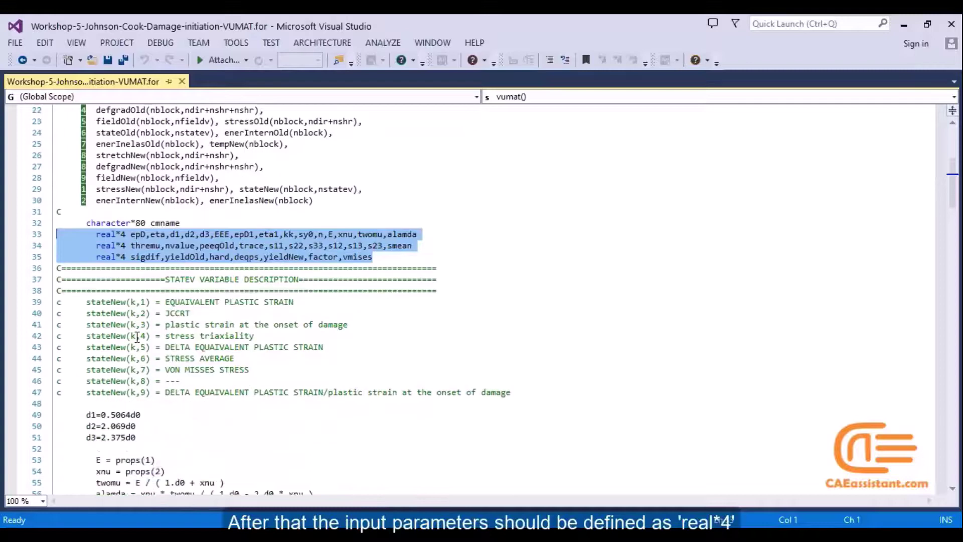
left_click_drag(516, 358, 56, 234)
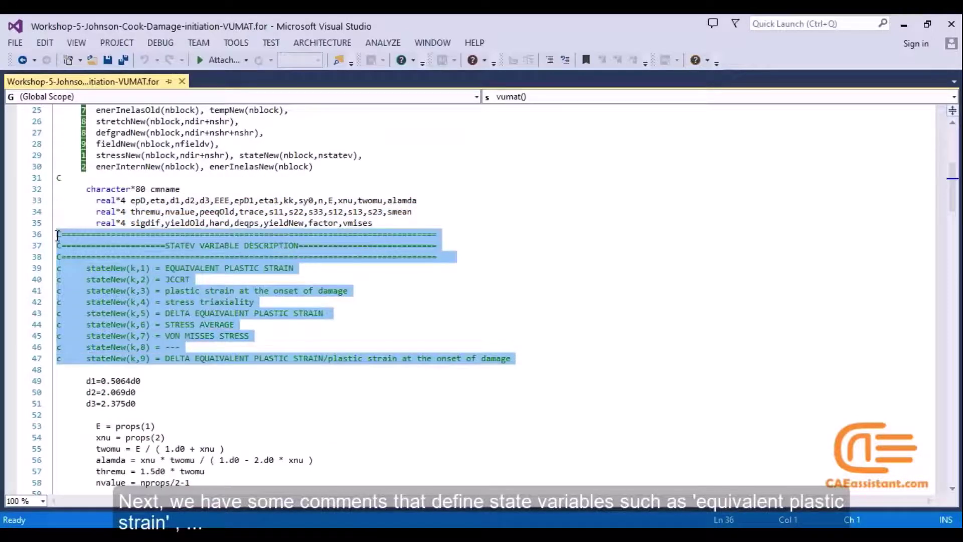
left_click(140, 269)
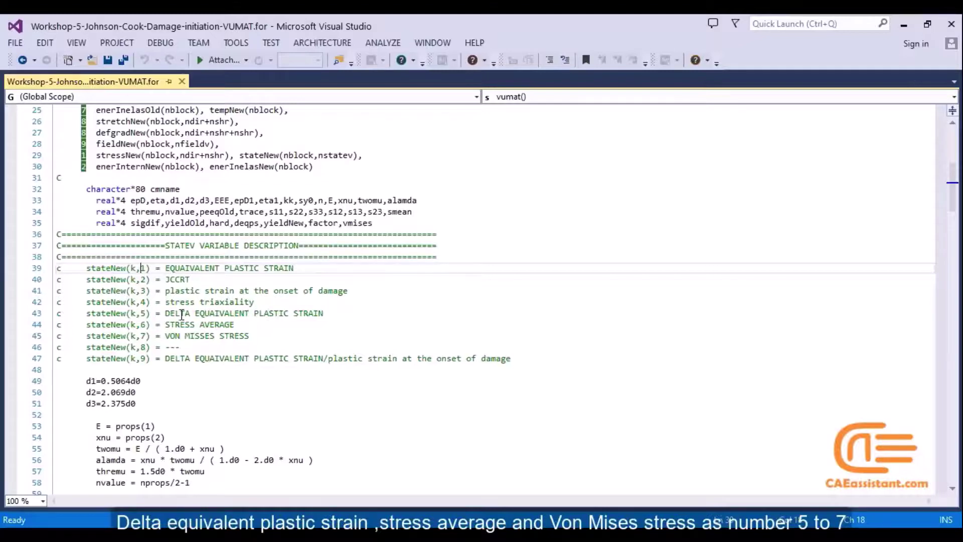
scroll(152, 311, "down", 1)
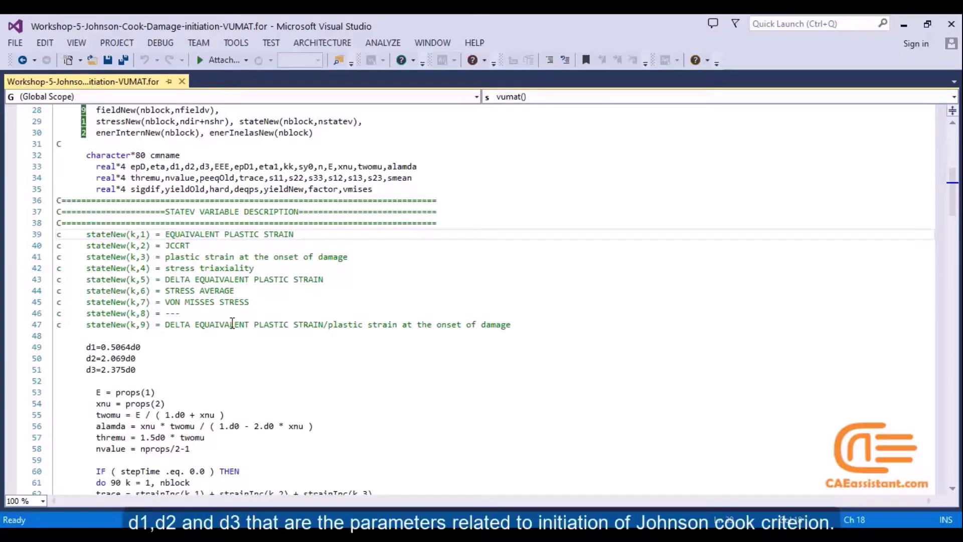
left_click(125, 370)
left_click_drag(125, 369, 57, 348)
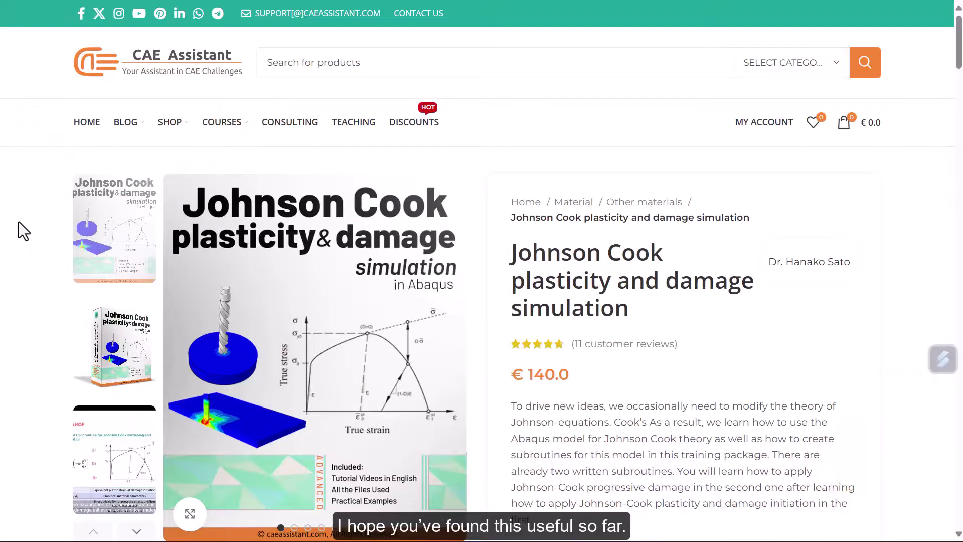
- Review the Johnson Cook plasticity and damage simulation package page on the CAE Assistant website, from product details through workshop descriptions to the review form
scroll(19, 223, "down", 2)
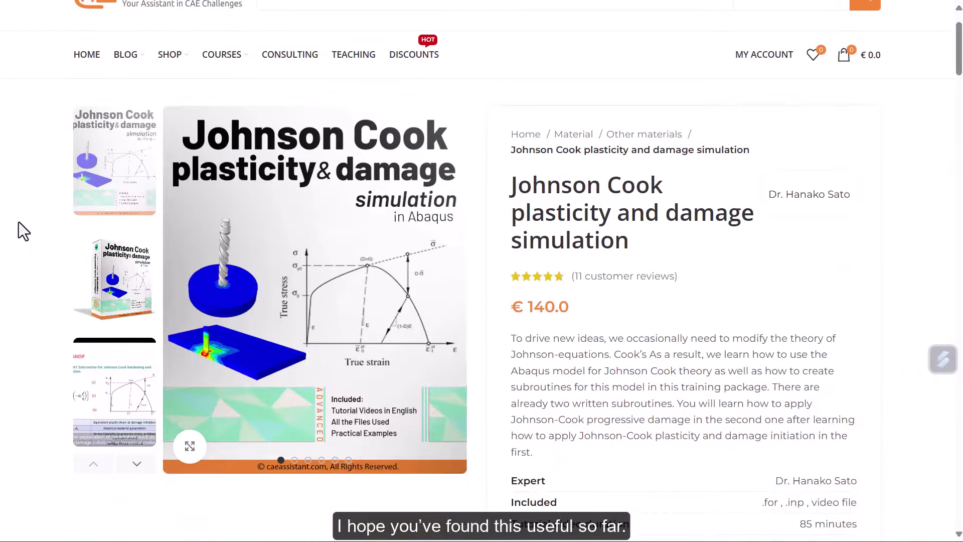
scroll(19, 221, "down", 1)
scroll(19, 222, "down", 1)
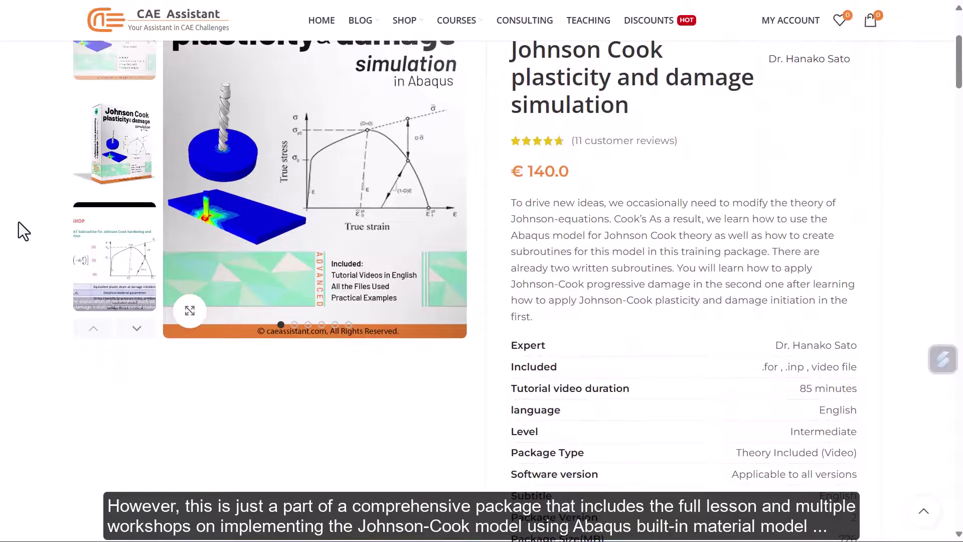
scroll(19, 222, "down", 1)
scroll(19, 232, "down", 1)
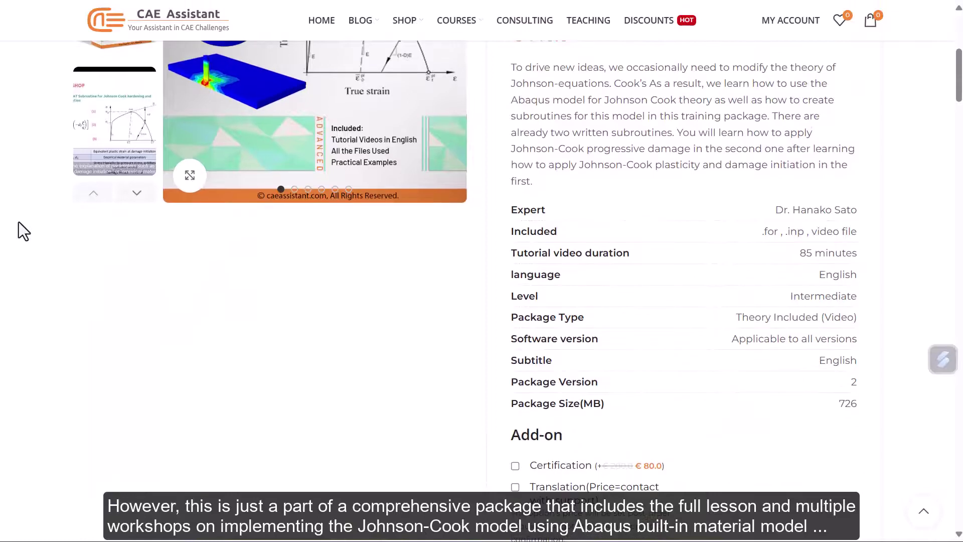
scroll(19, 222, "down", 1)
scroll(19, 223, "down", 1)
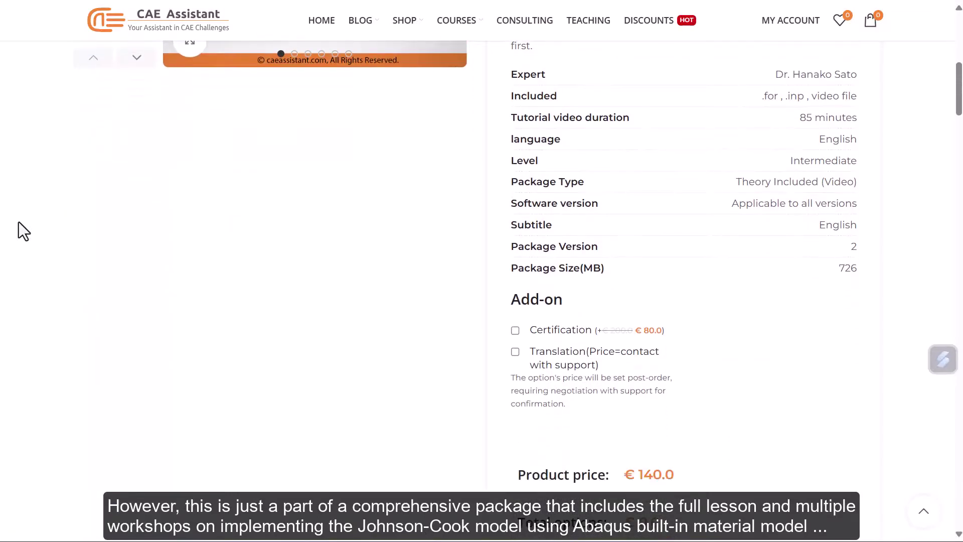
scroll(19, 222, "down", 4)
scroll(19, 222, "down", 4)
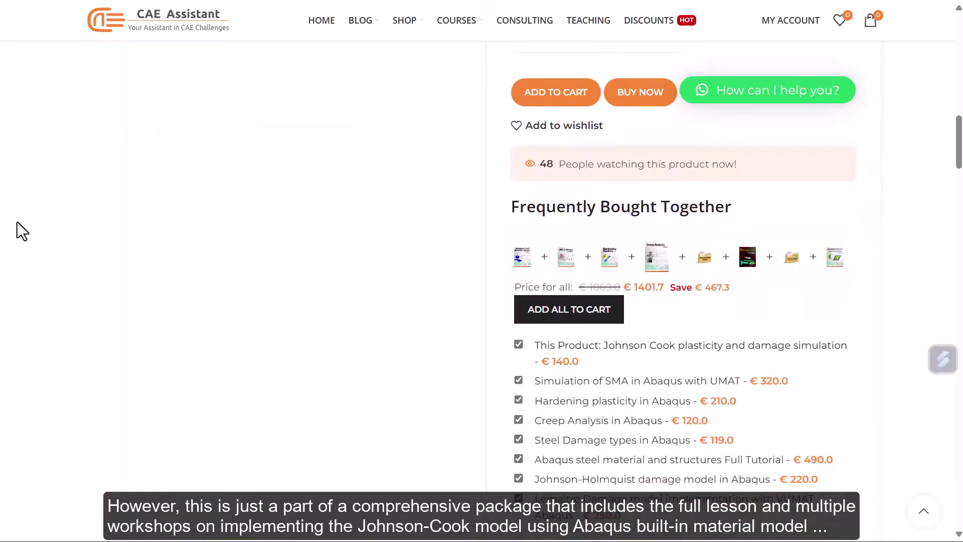
scroll(17, 223, "down", 7)
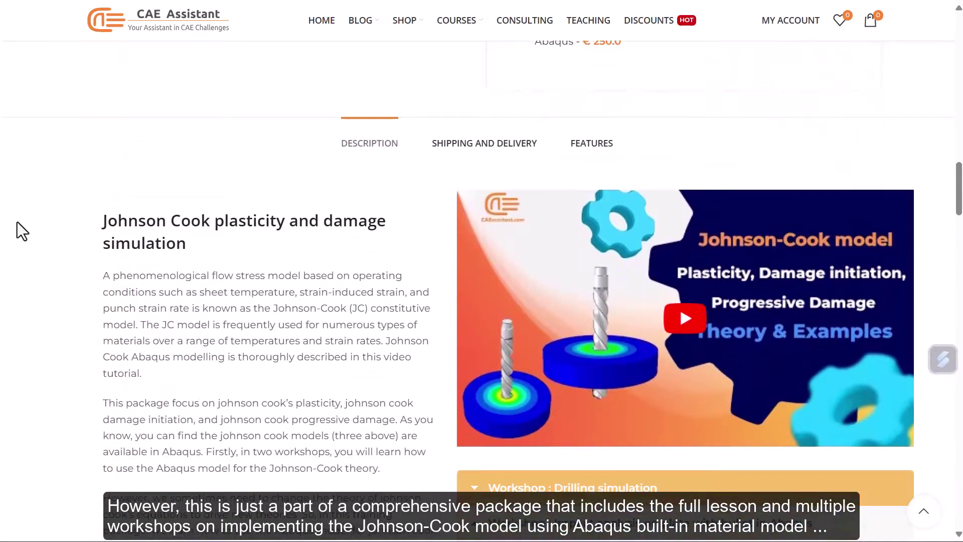
scroll(17, 223, "down", 5)
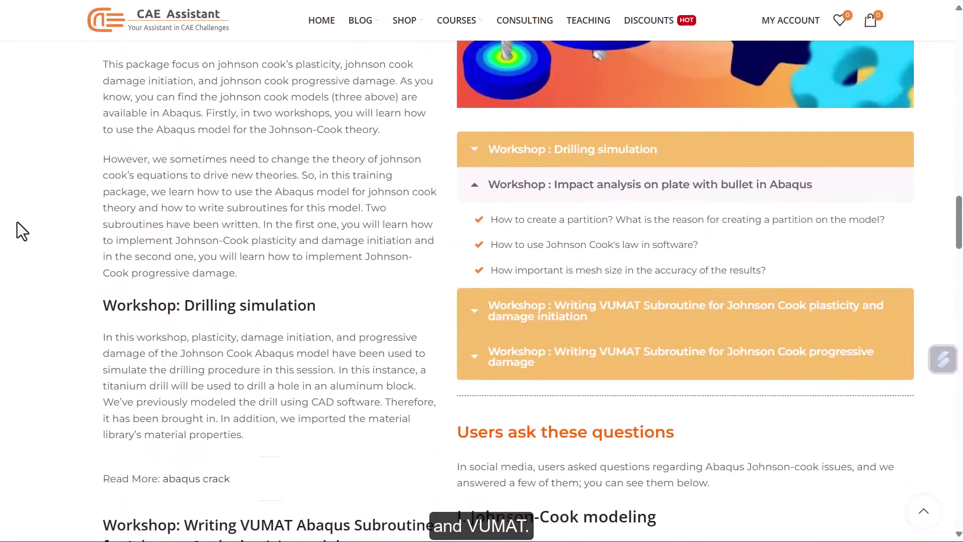
scroll(17, 223, "down", 1)
scroll(17, 222, "down", 1)
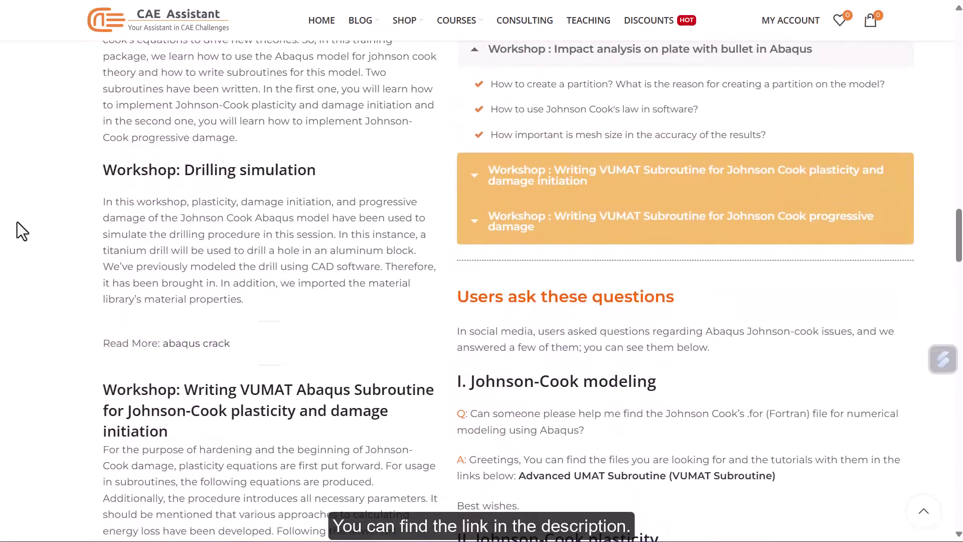
scroll(18, 221, "down", 1)
scroll(17, 222, "down", 6)
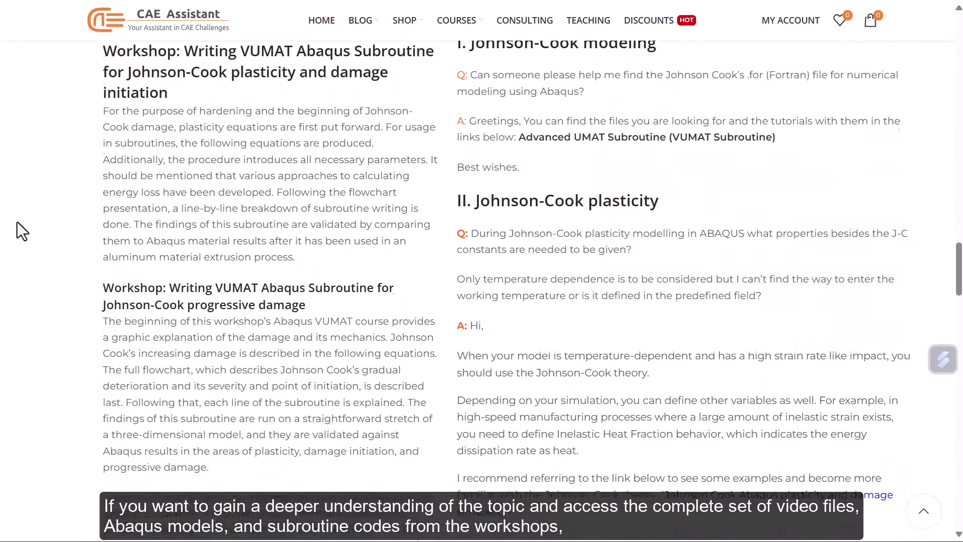
scroll(17, 222, "down", 4)
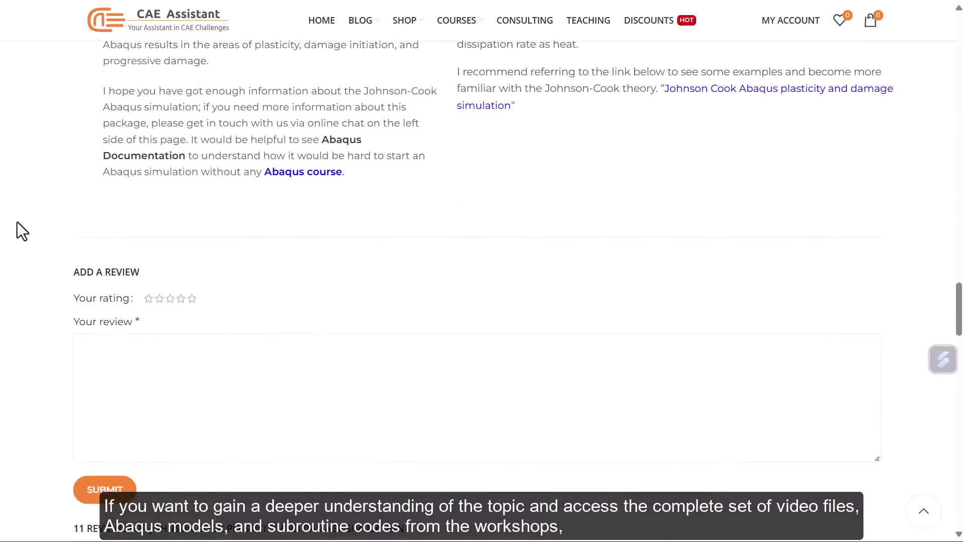